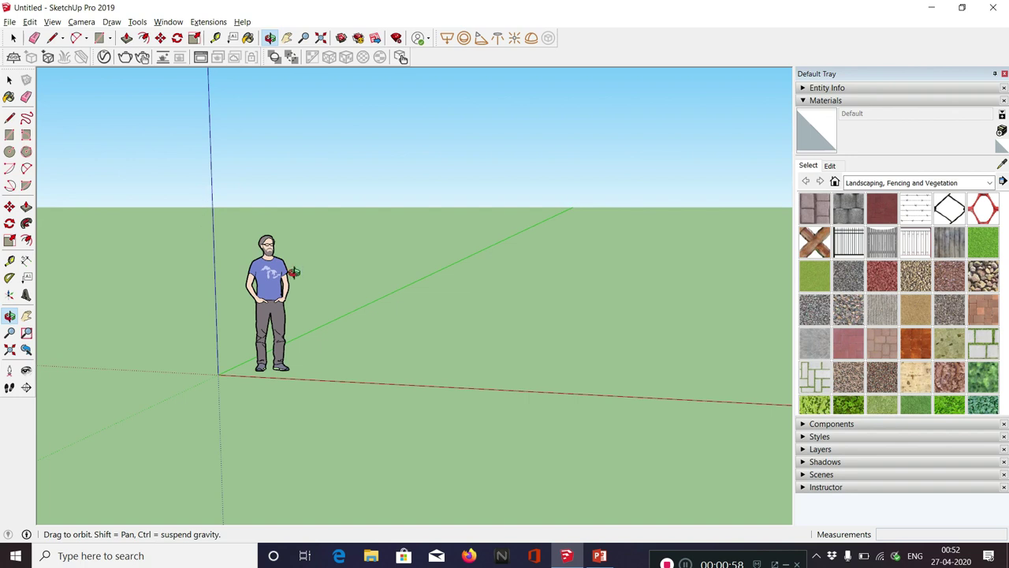
- Examine the empty scene and its axes from several angles around the scale figure
drag(198, 284, 474, 329)
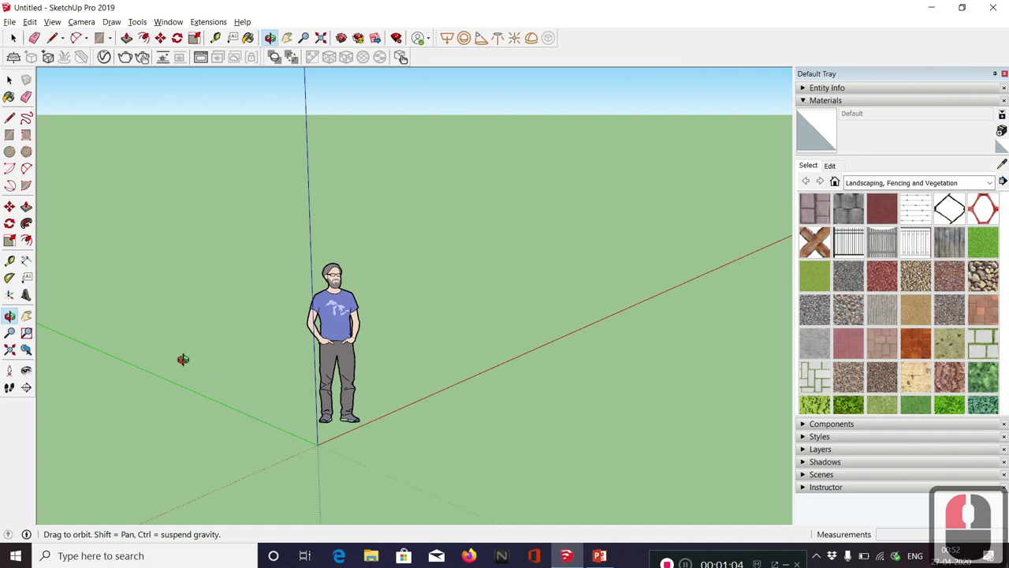
drag(212, 333, 142, 279)
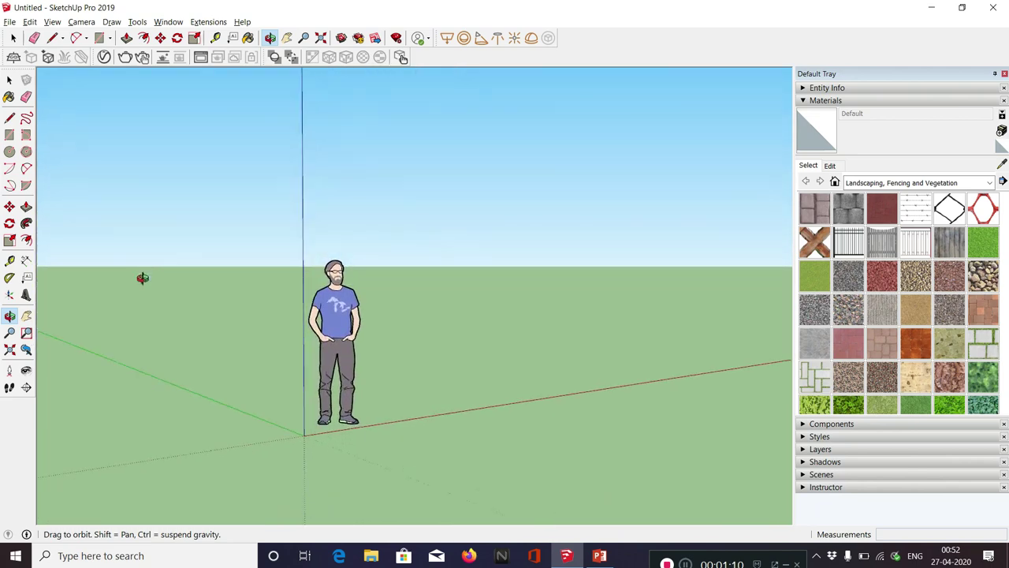
drag(360, 418, 286, 323)
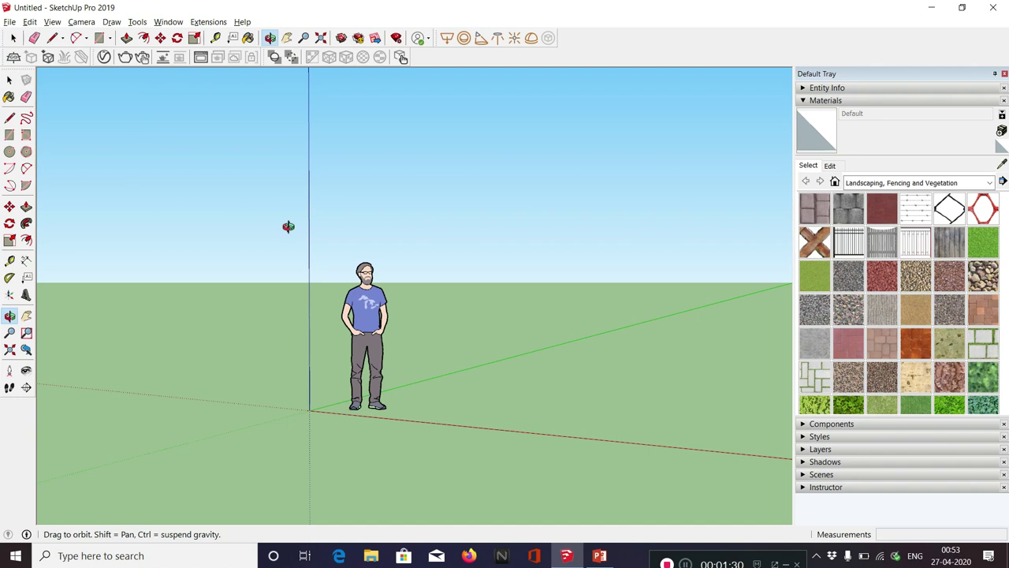
key(space)
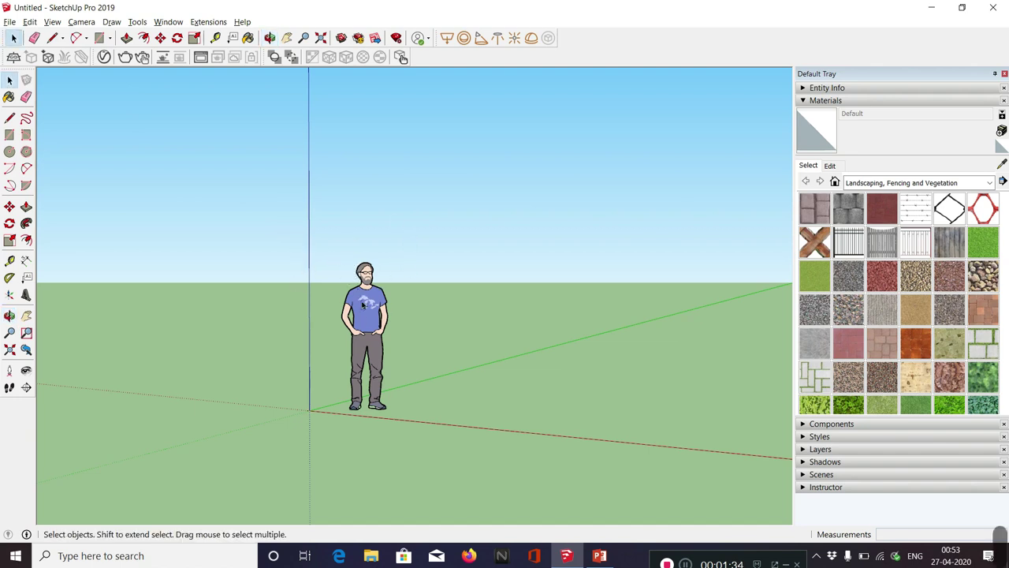
scroll(363, 302, up, 6)
scroll(366, 308, down, 9)
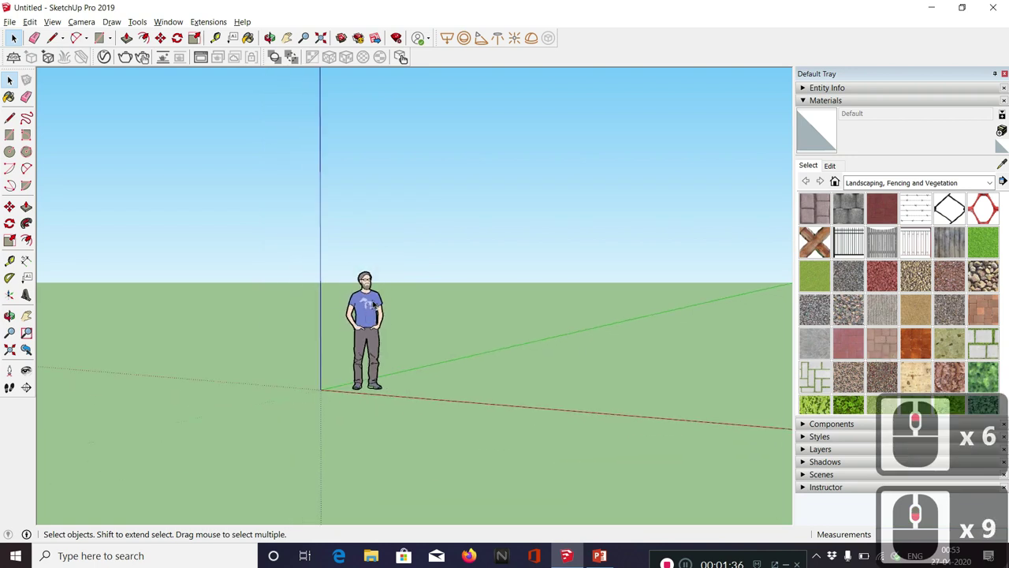
click(373, 304)
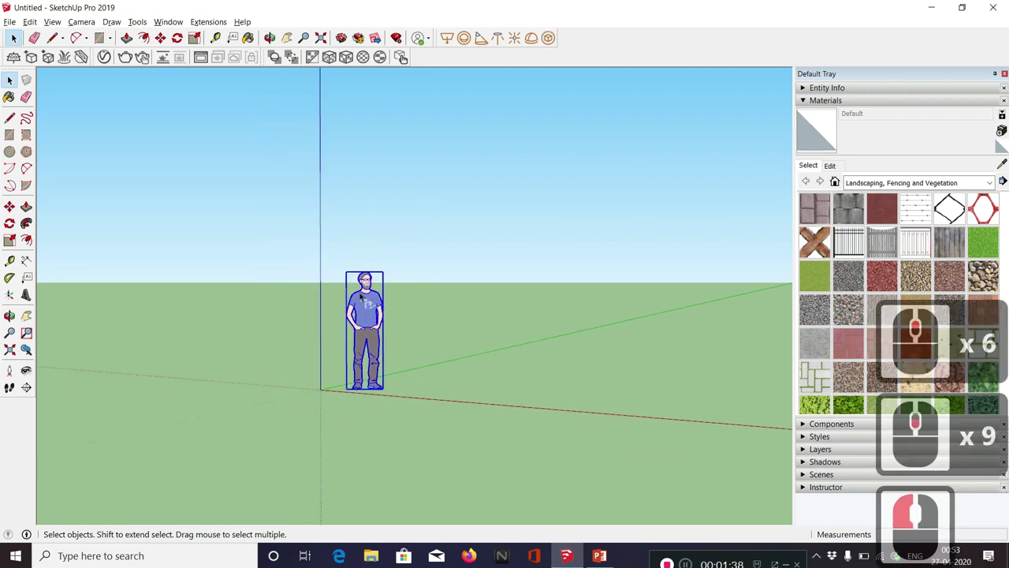
key(Escape)
key(Escape)
click(363, 229)
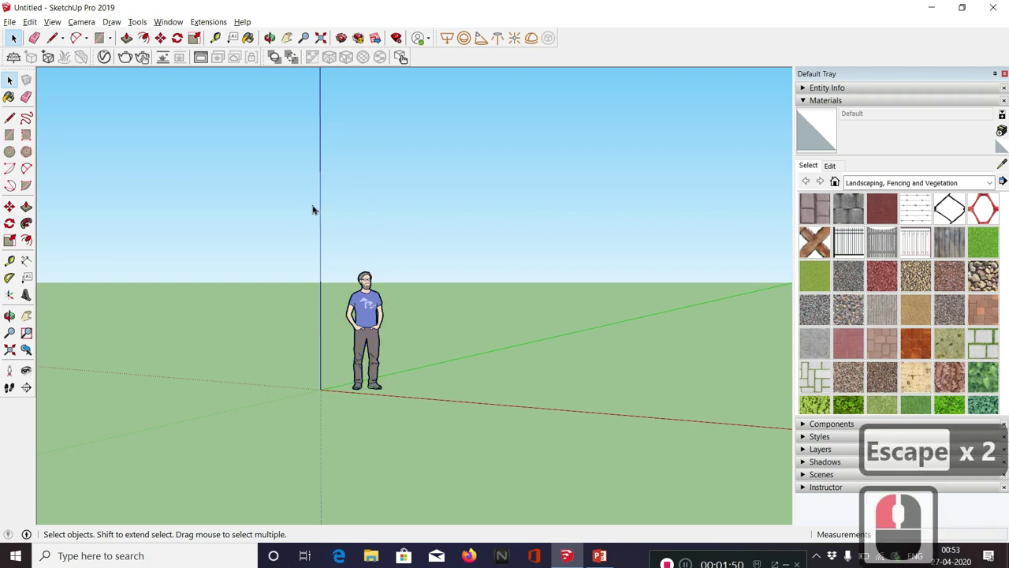
- Examine the scale figure and the drawing axes from other distances and viewing angles
scroll(324, 205, down, 2)
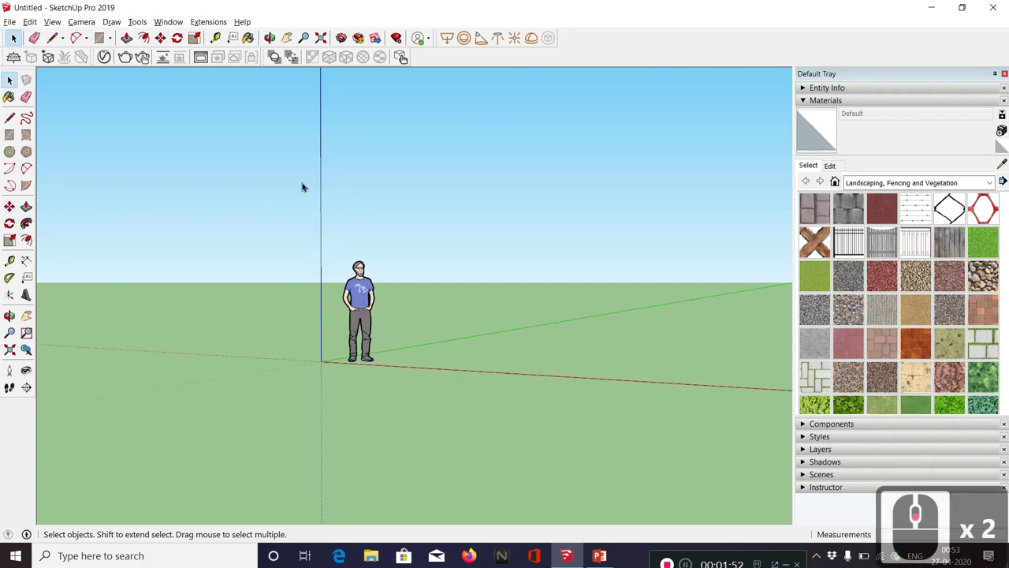
scroll(317, 189, up, 4)
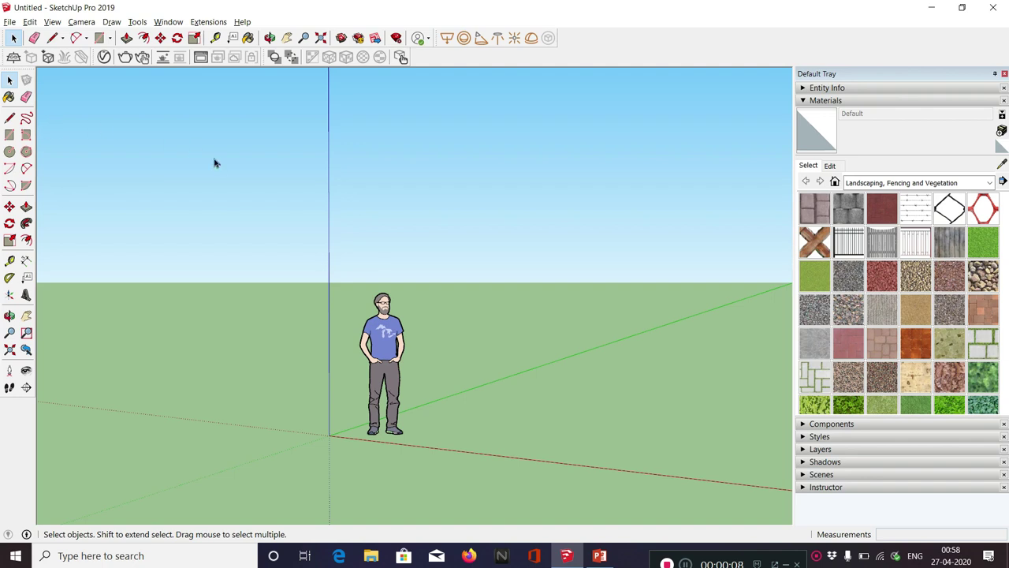
click(9, 316)
drag(309, 327, 391, 349)
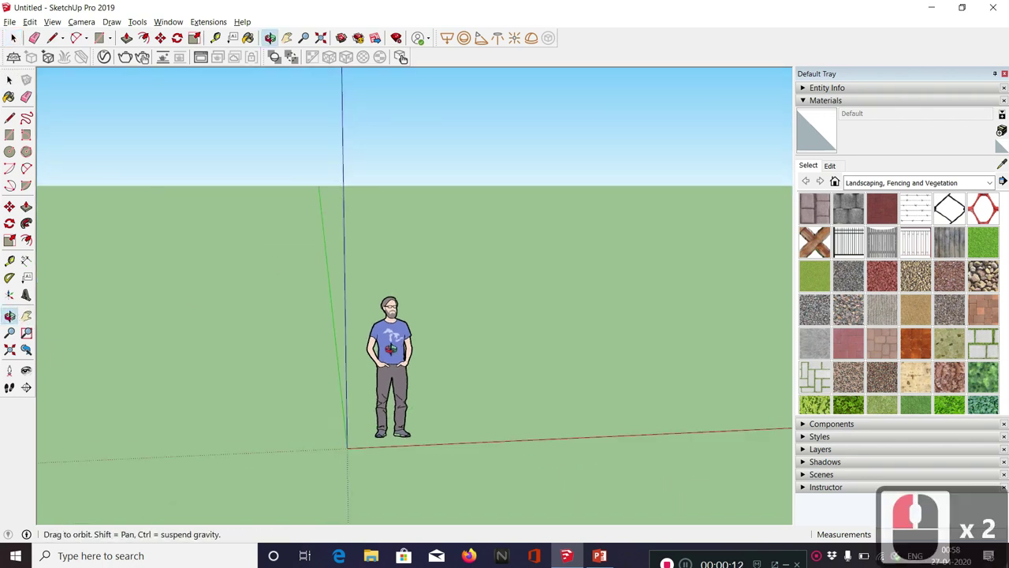
click(270, 309)
scroll(269, 308, down, 5)
scroll(552, 322, up, 5)
drag(454, 336, 400, 336)
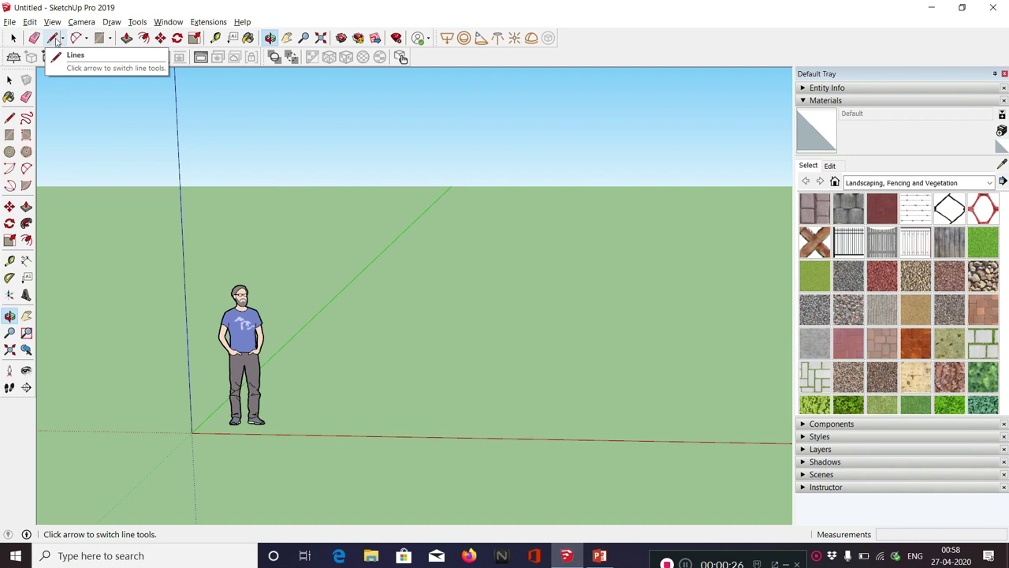
- Draw a single straight line on the ground beside the scale figure, parallel to the red axis, with the Line tool
click(111, 22)
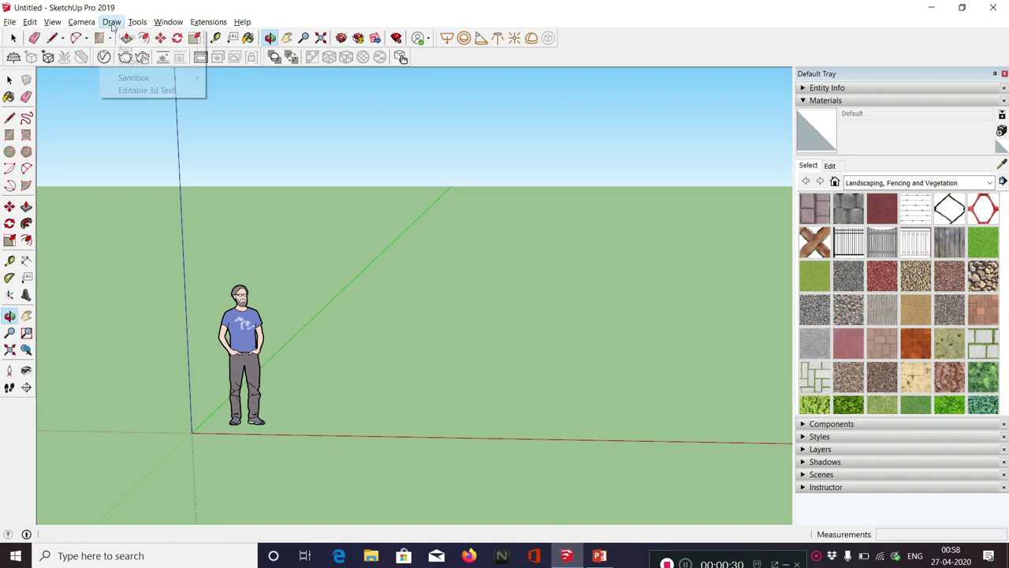
mouse_move(122, 37)
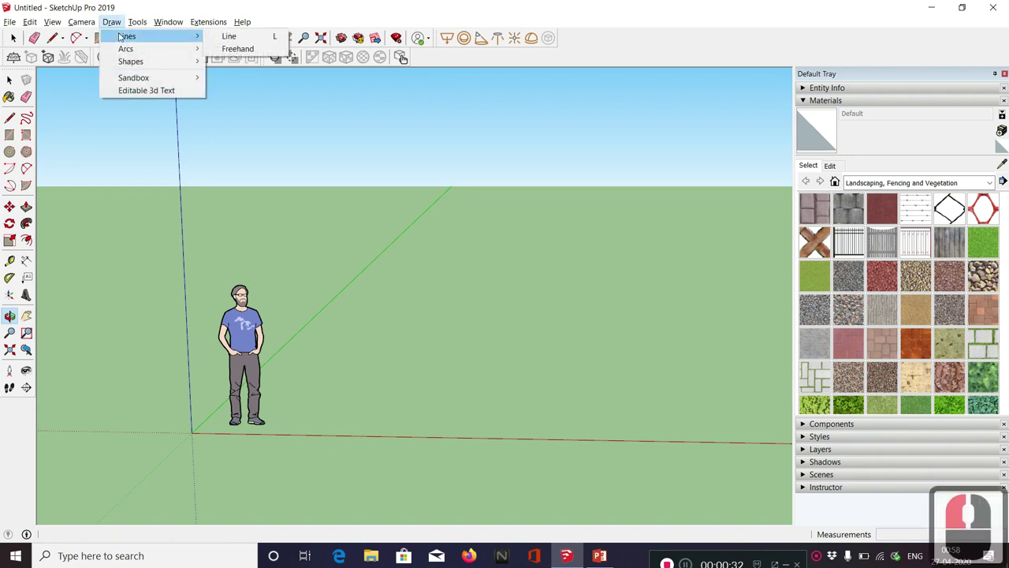
click(231, 37)
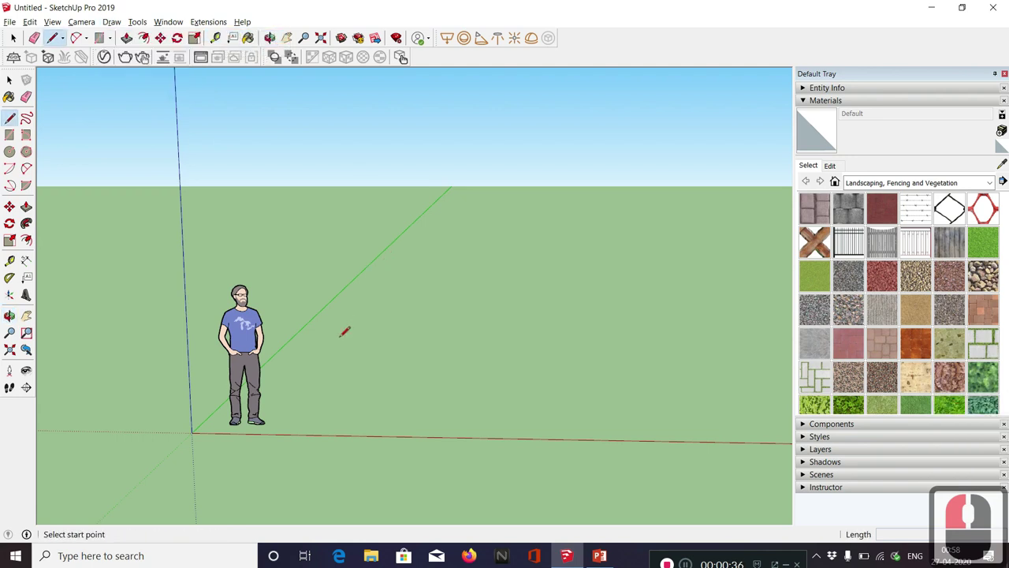
key(space)
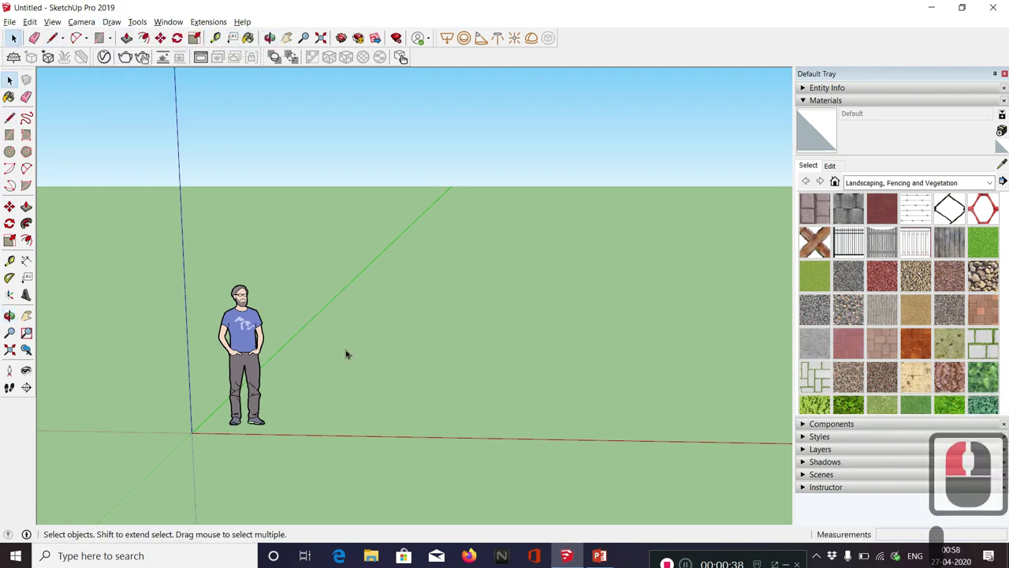
key(l)
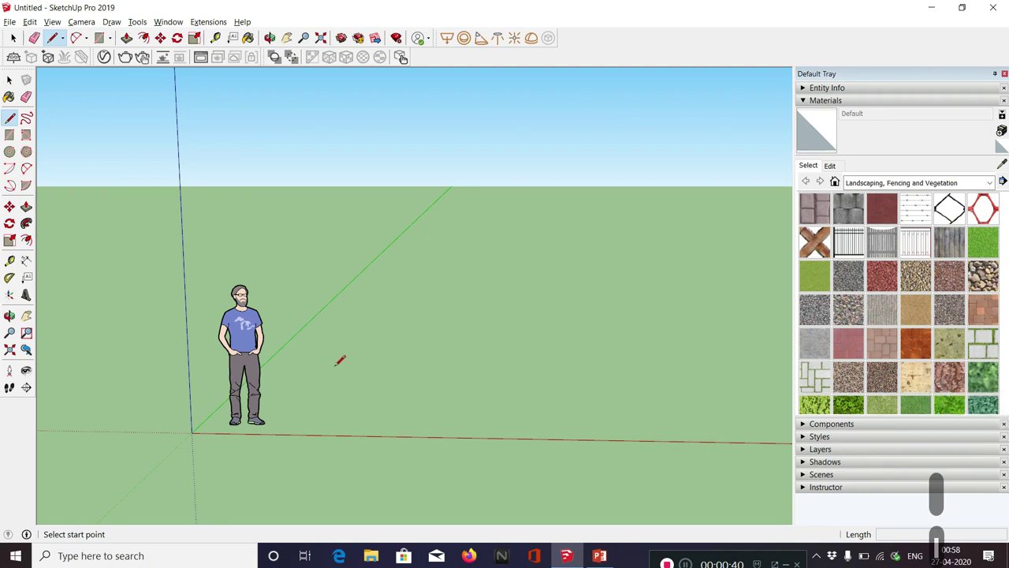
scroll(132, 420, down, 2)
scroll(387, 404, up, 5)
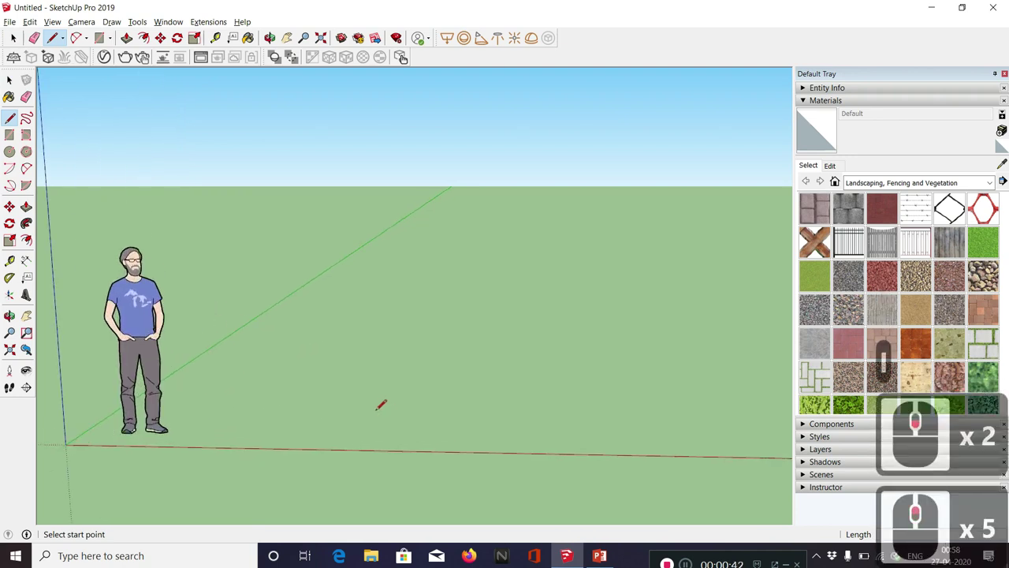
scroll(283, 418, up, 2)
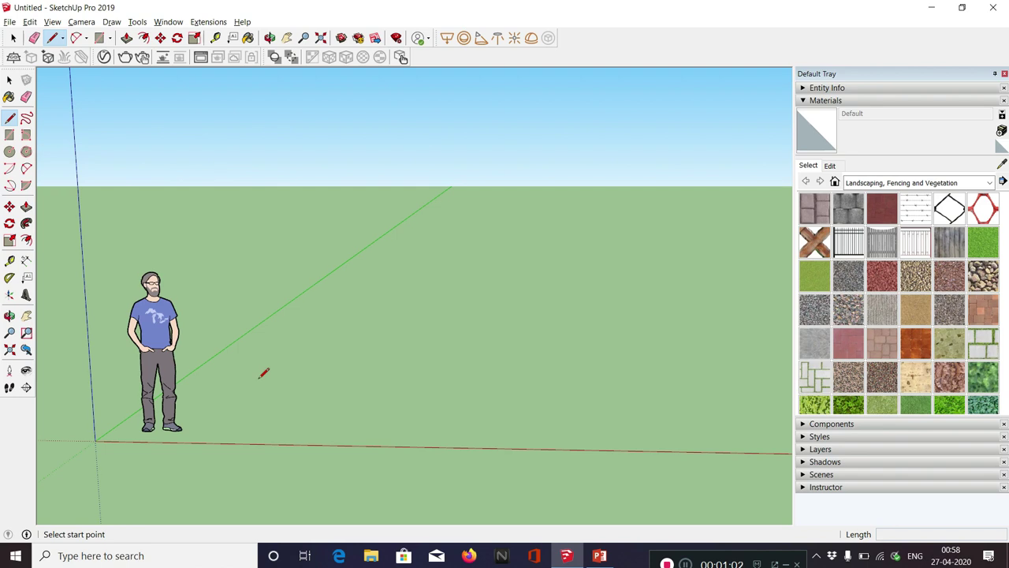
click(264, 373)
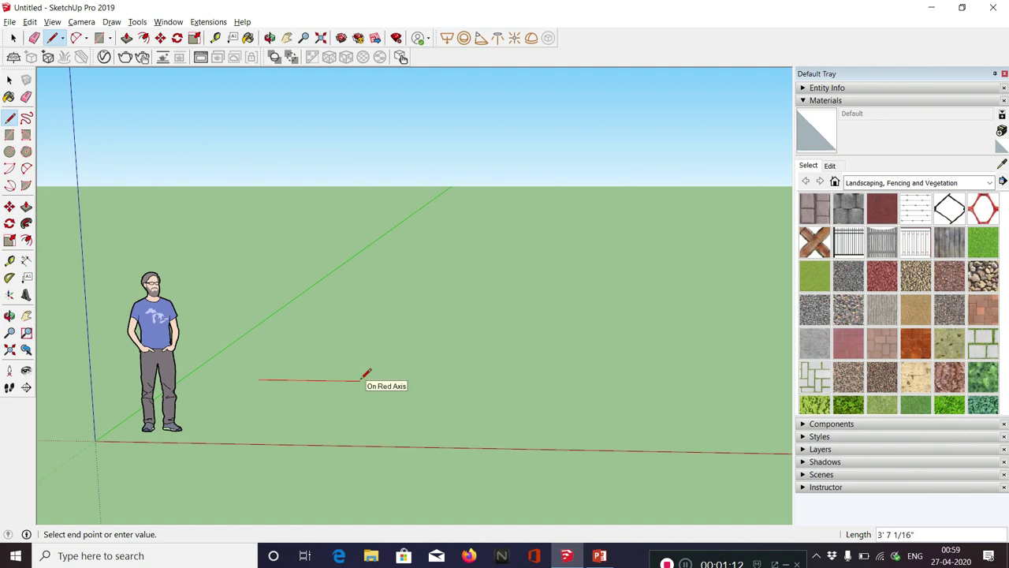
click(456, 382)
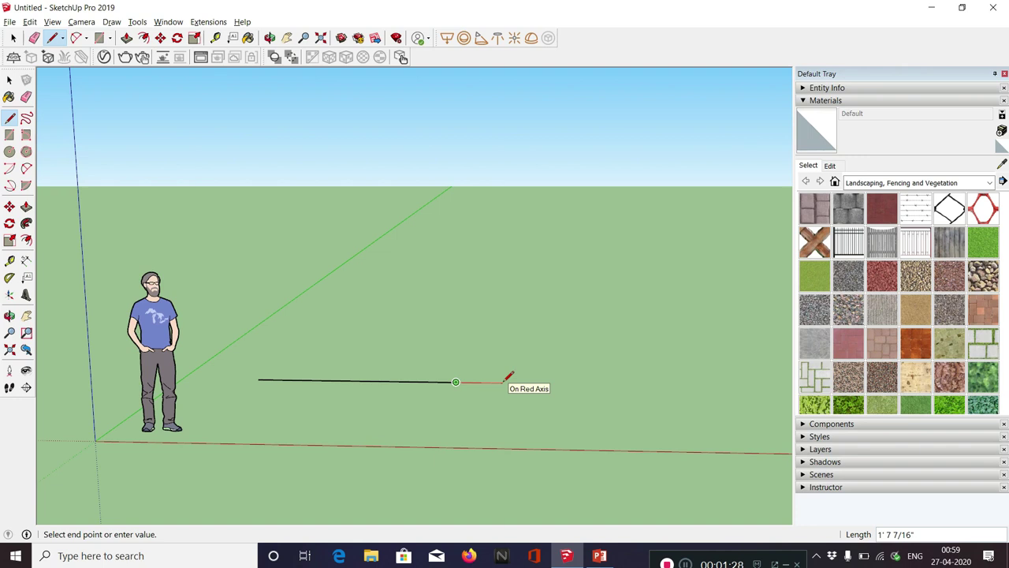
key(Escape)
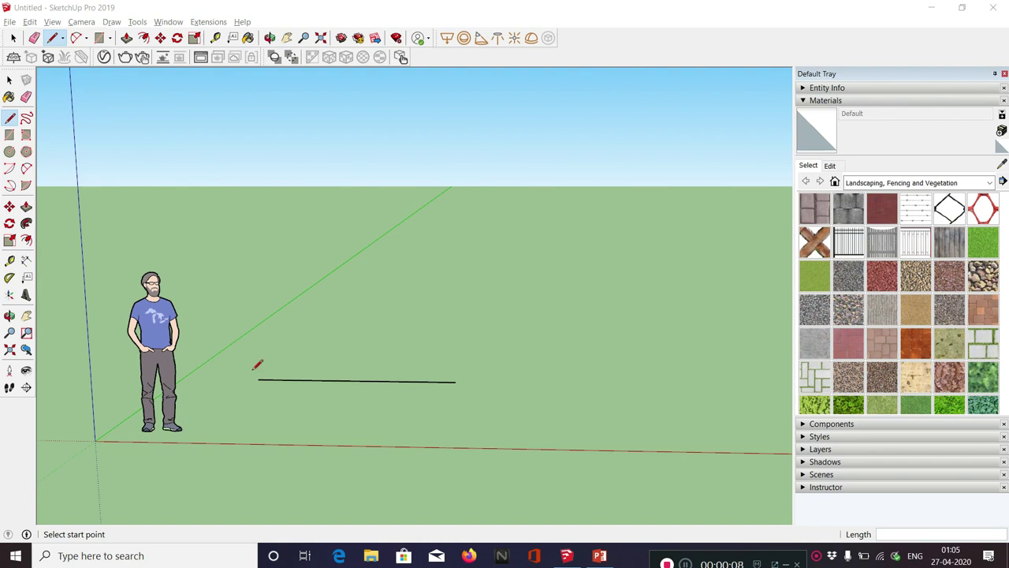
scroll(122, 370, down, 1)
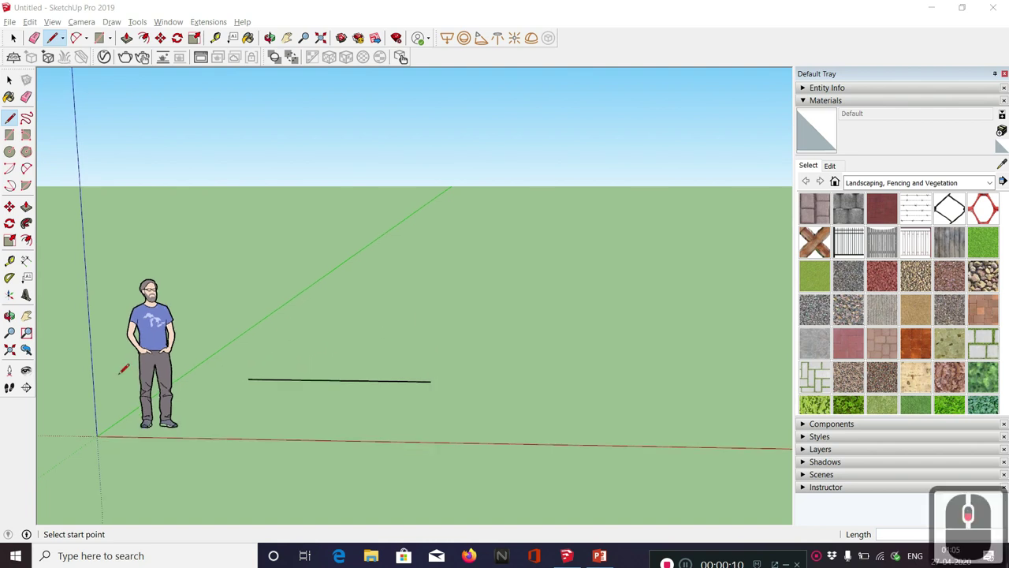
scroll(121, 373, down, 5)
scroll(369, 332, up, 5)
scroll(287, 355, down, 4)
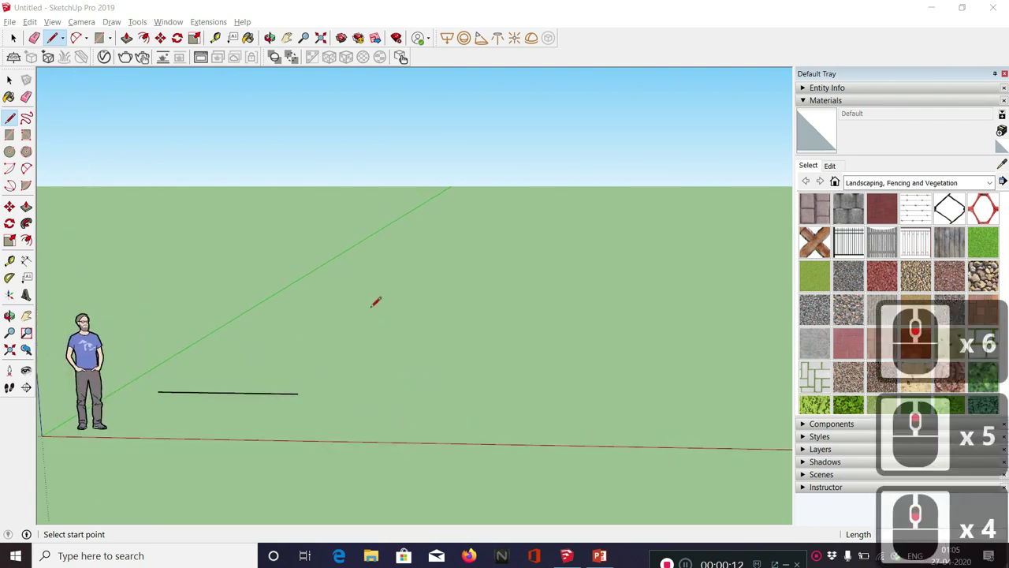
scroll(582, 276, down, 4)
scroll(260, 259, up, 3)
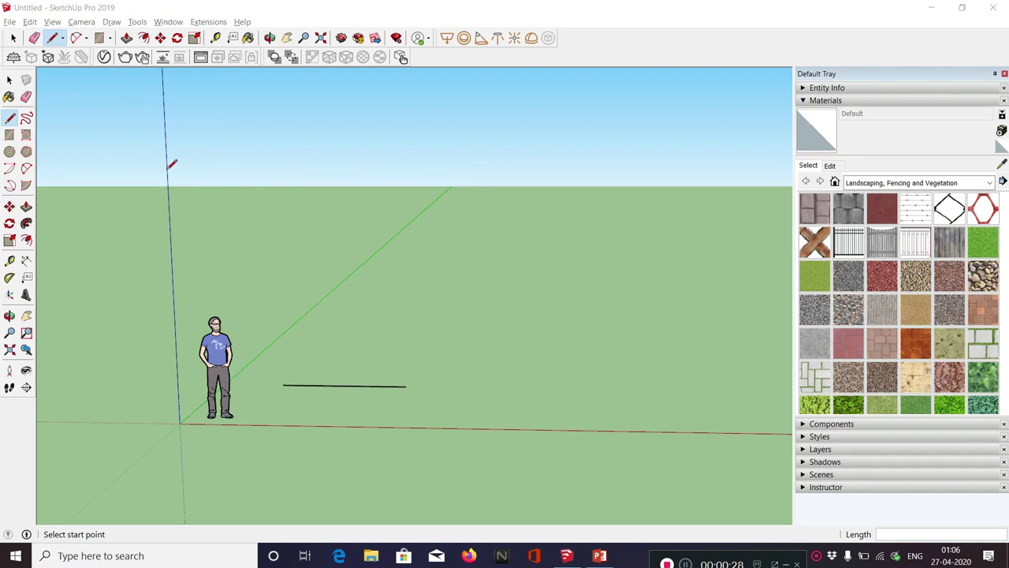
scroll(272, 398, down, 4)
scroll(255, 404, down, 4)
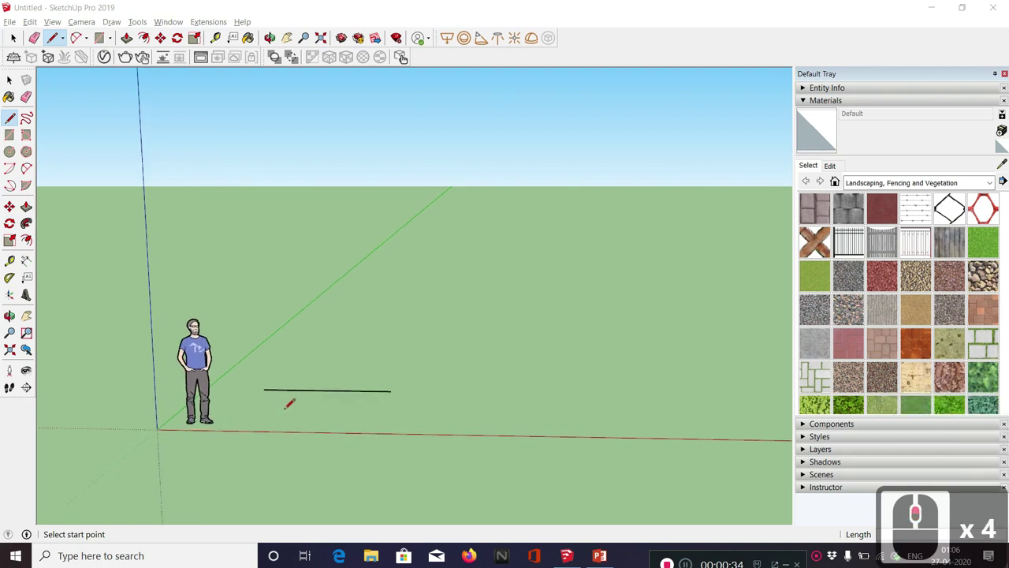
- Draw a second line 10' long, locked parallel to the red axis, beyond the far end of the first line
click(471, 371)
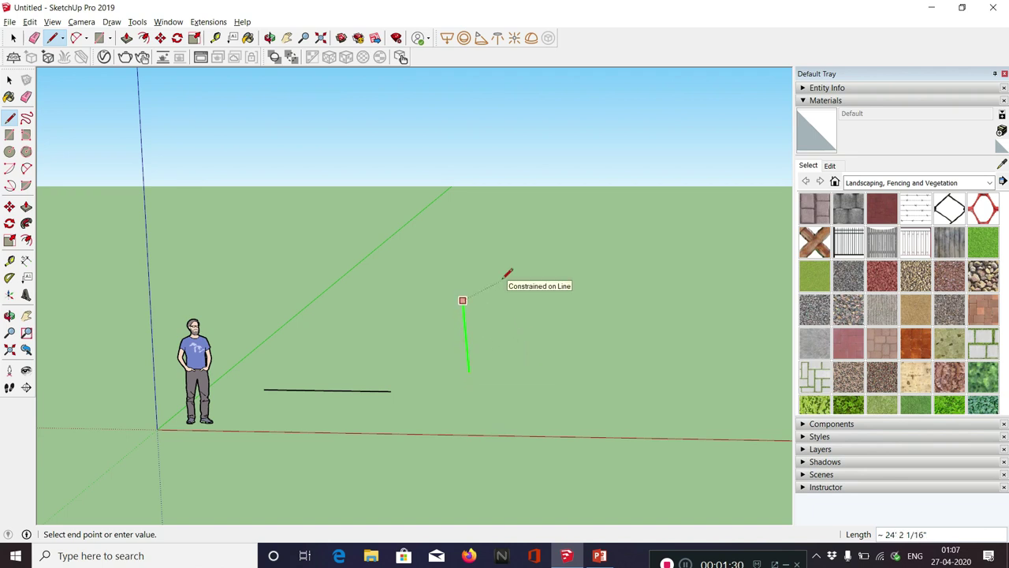
key(Up)
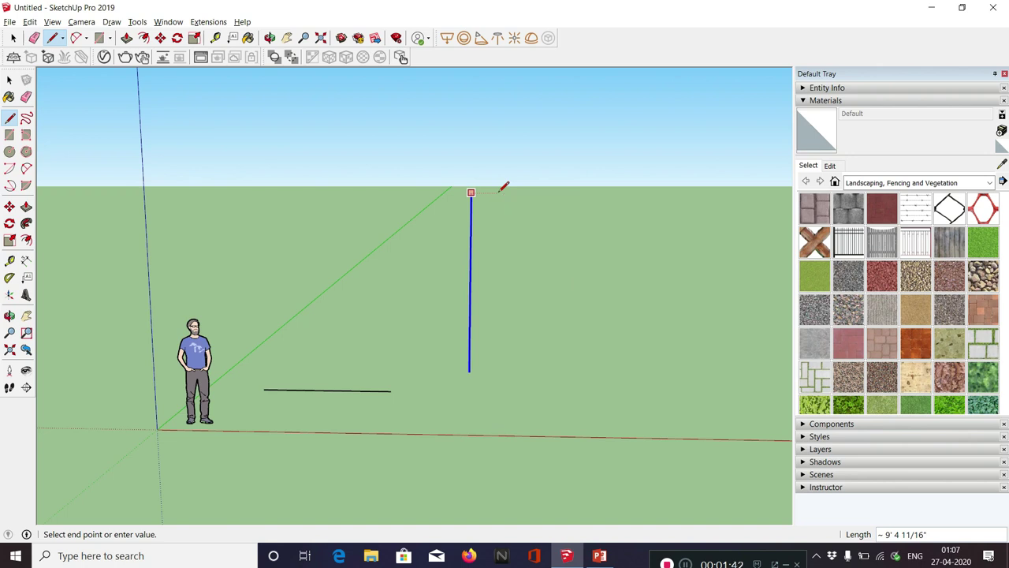
key(Right)
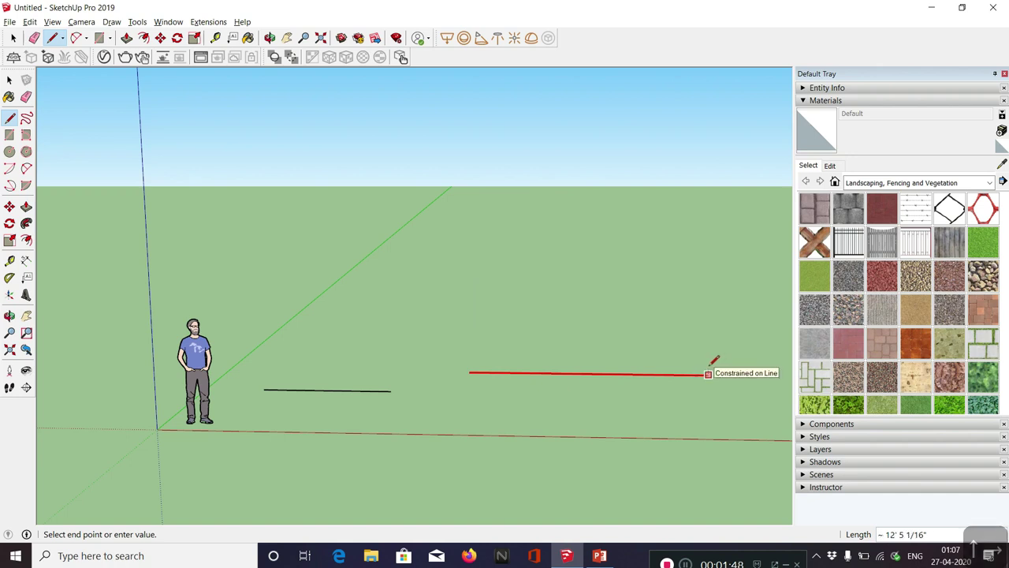
key(Left)
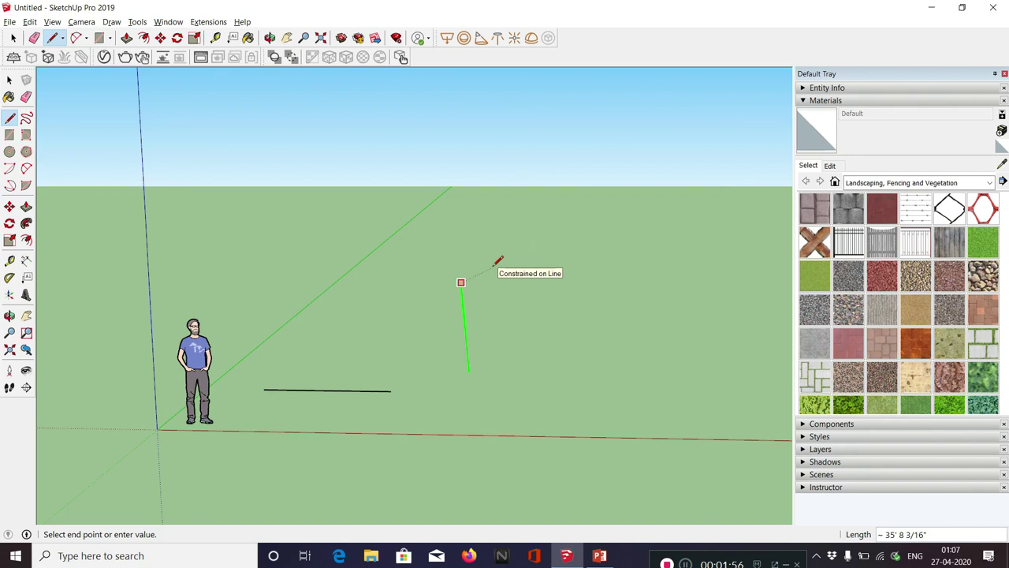
click(579, 331)
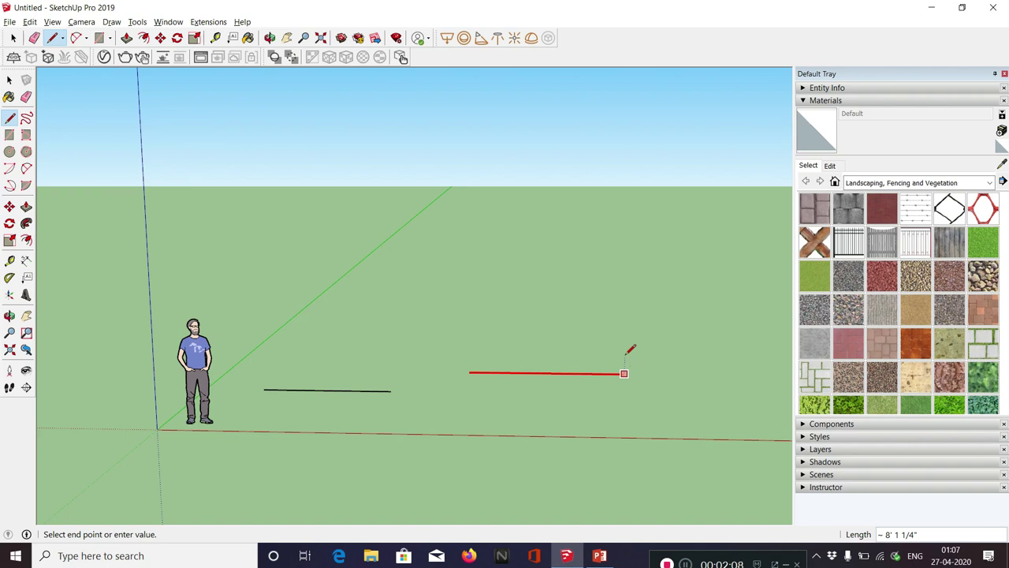
text(10)
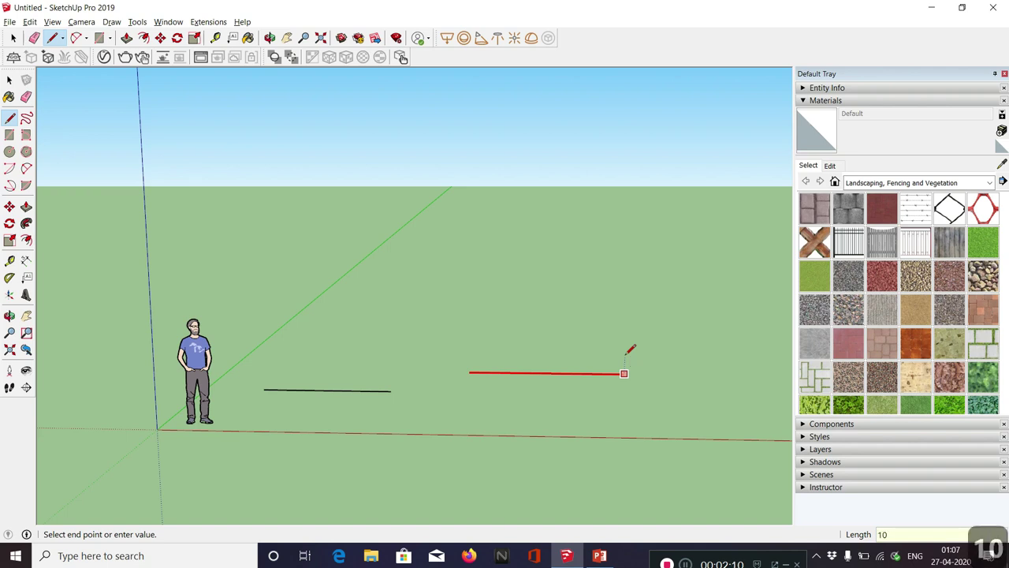
text(')
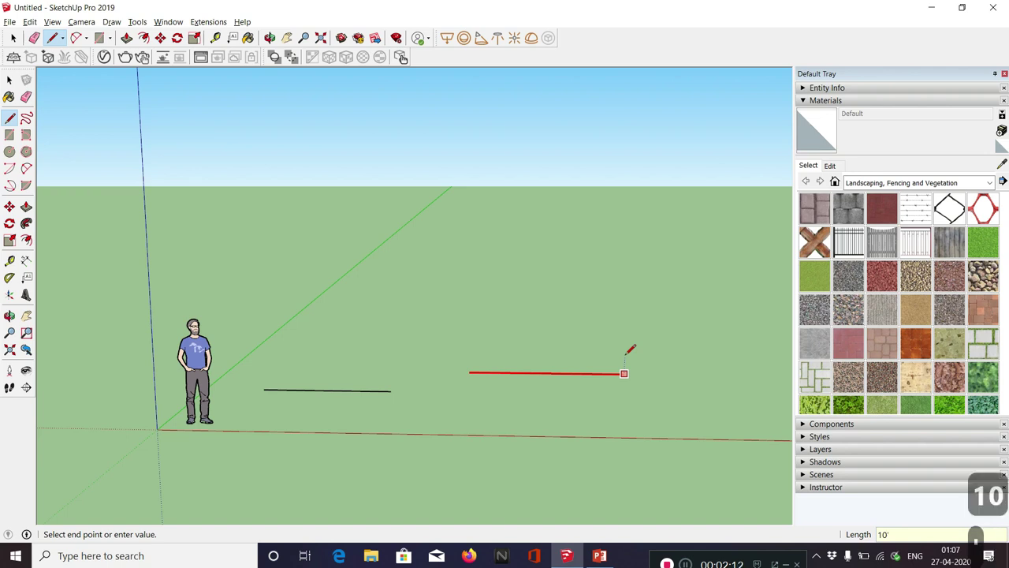
key(Return)
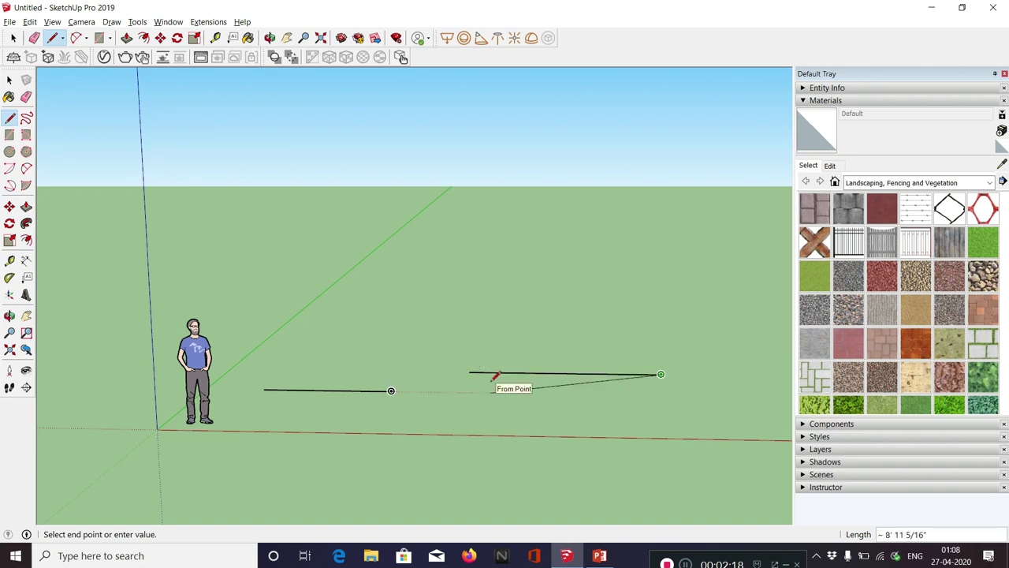
key(Escape)
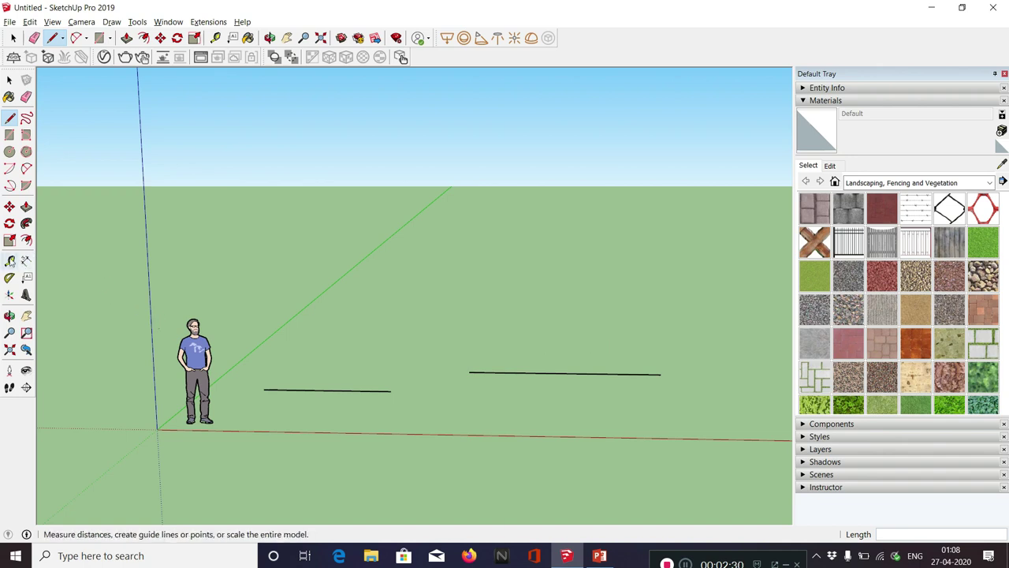
- Measure the second red-axis line from endpoint to endpoint with the Tape Measure tool
click(10, 261)
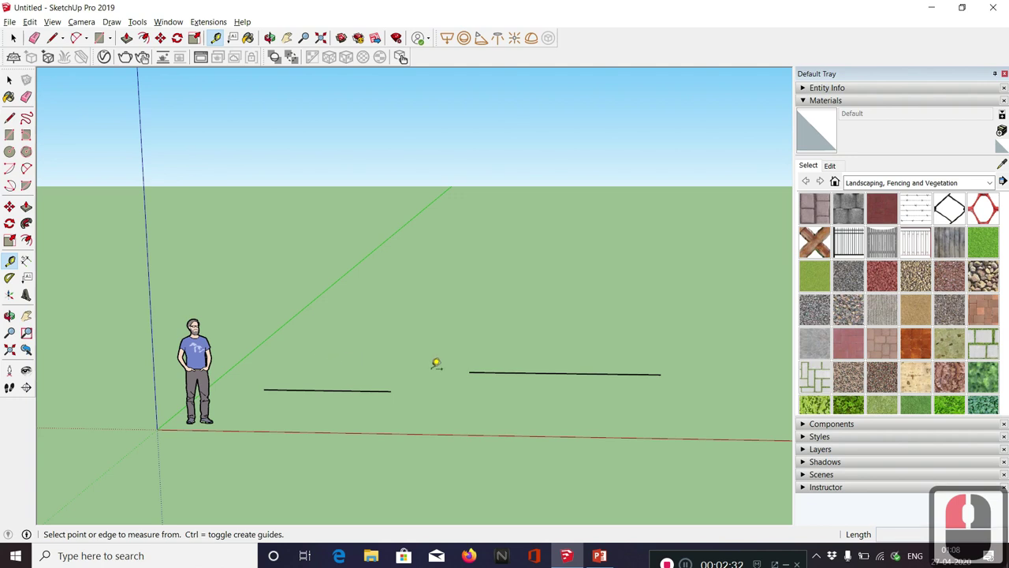
click(470, 370)
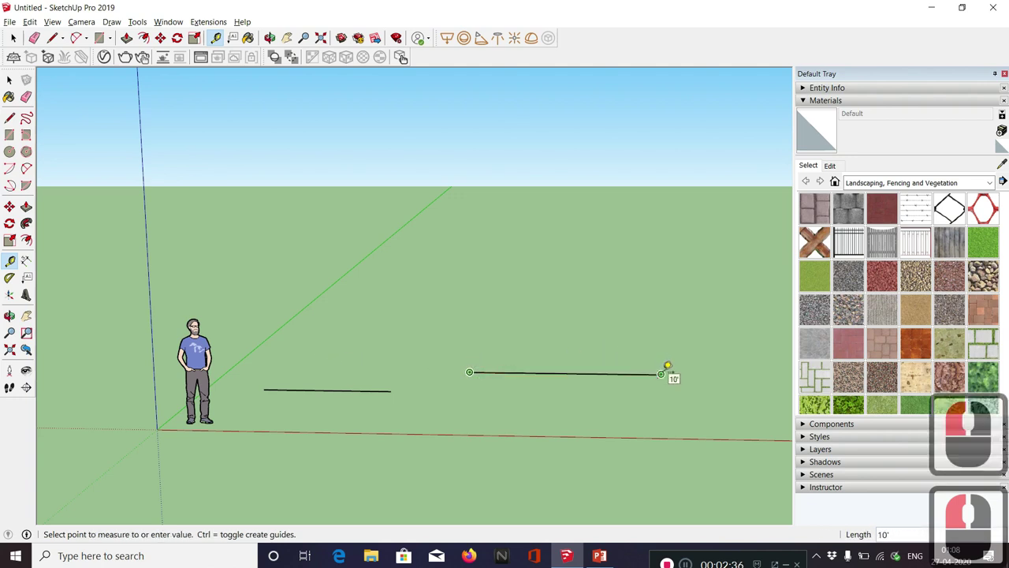
click(661, 373)
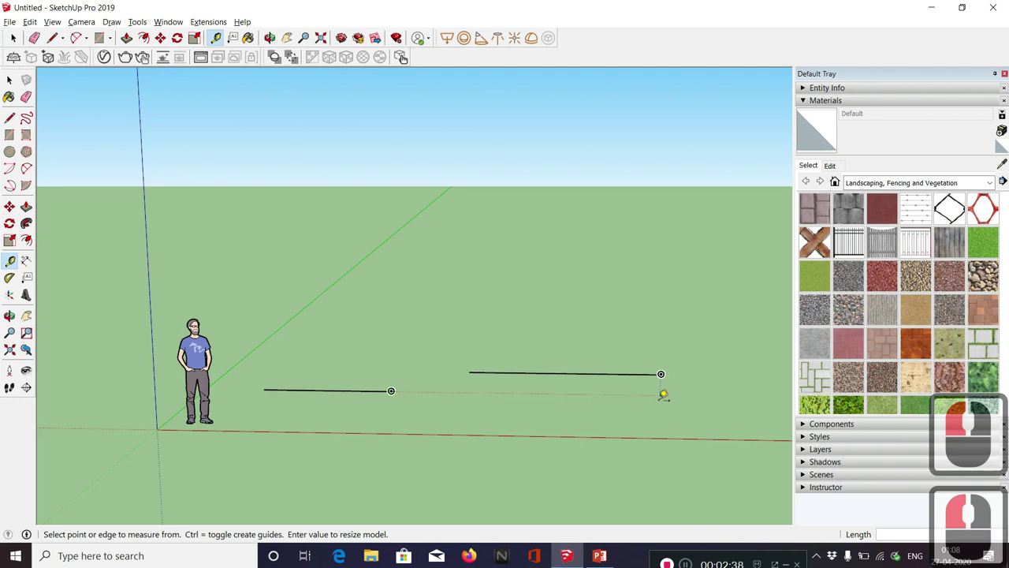
click(661, 373)
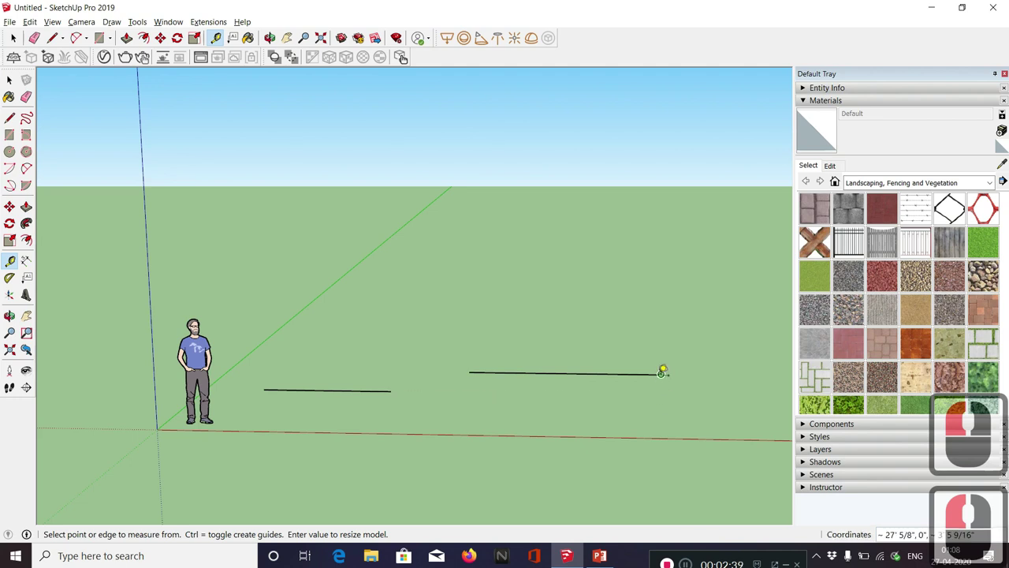
click(470, 371)
click(470, 371)
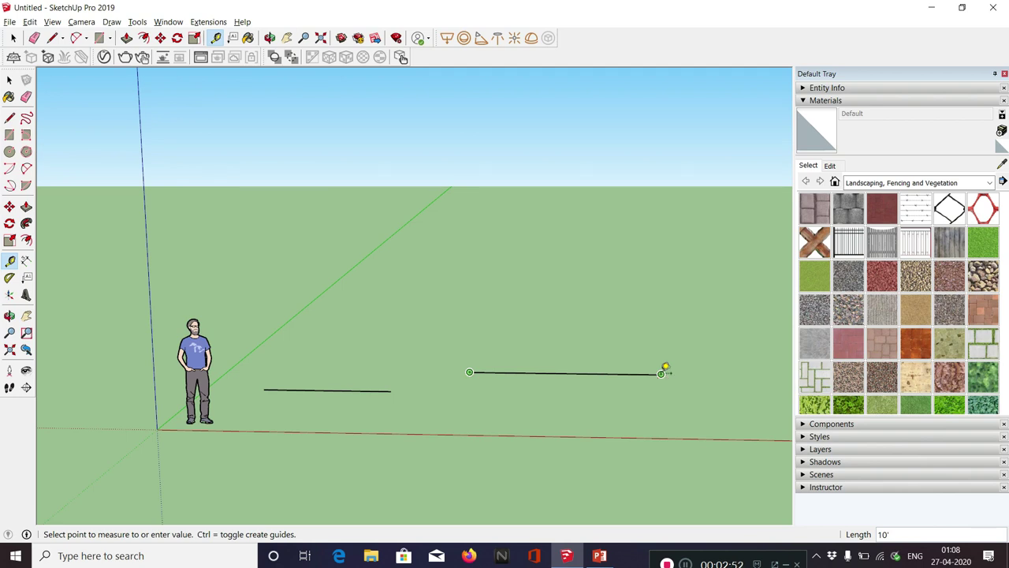
key(Escape)
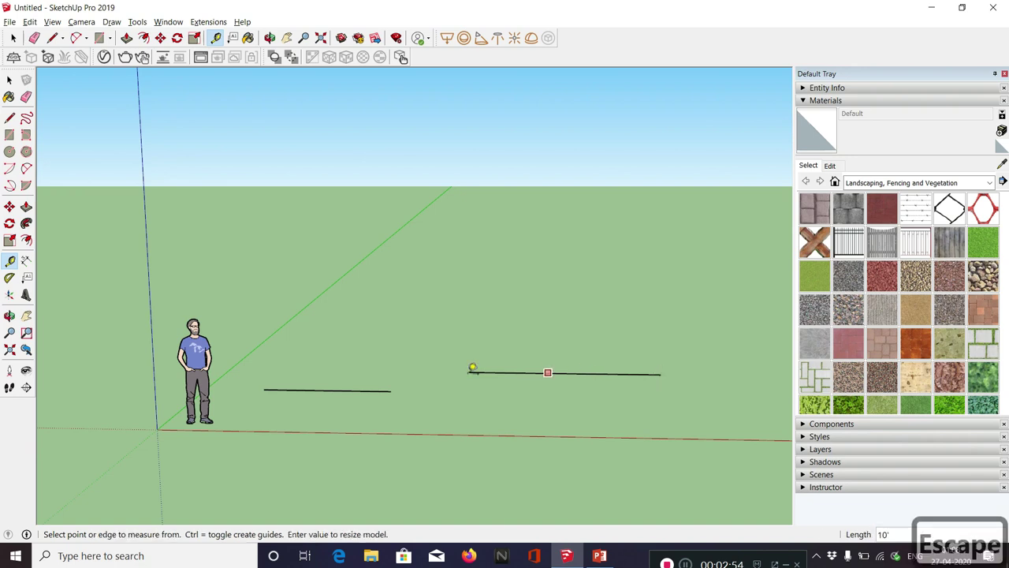
- Draw a line 10' long, locked parallel to the green axis, on the ground behind the first line
scroll(402, 367, down, 6)
click(10, 316)
drag(190, 256, 157, 360)
scroll(293, 287, up, 6)
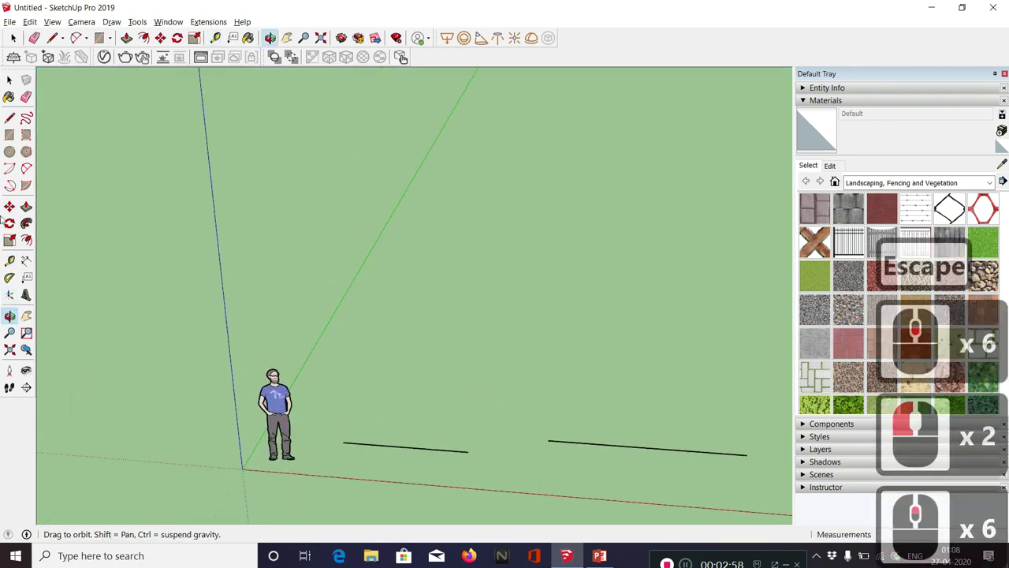
click(9, 118)
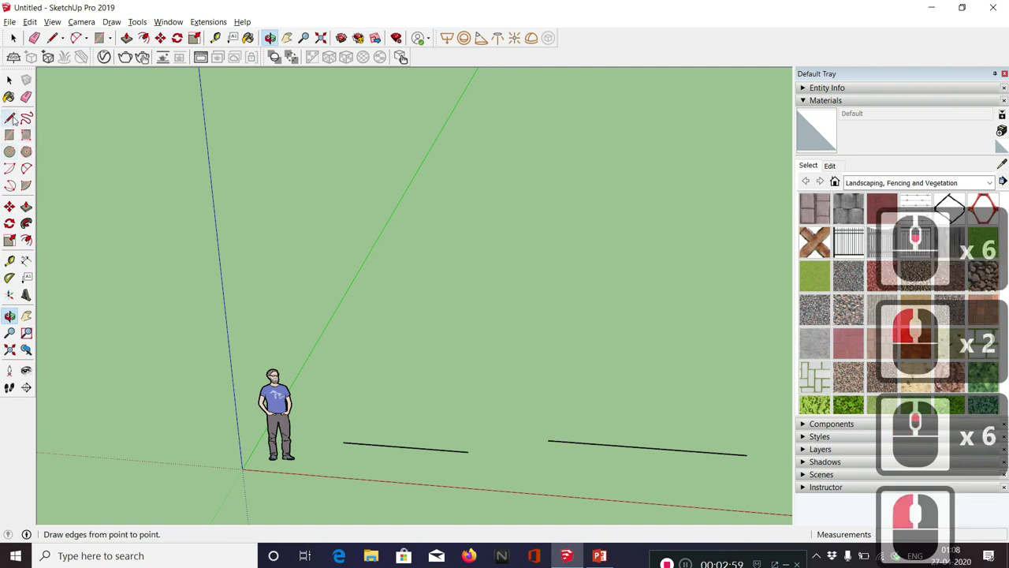
click(334, 371)
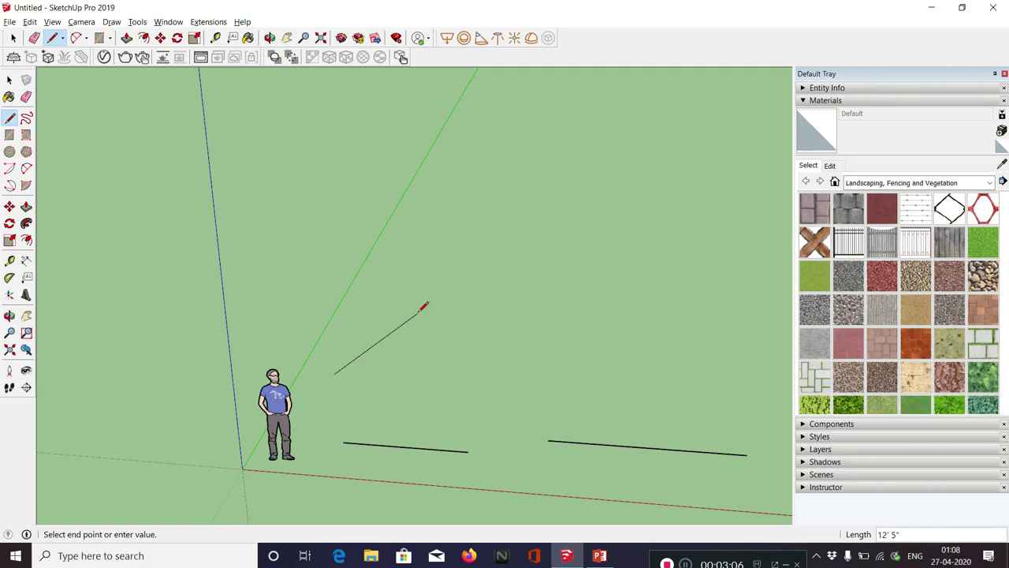
key(Left)
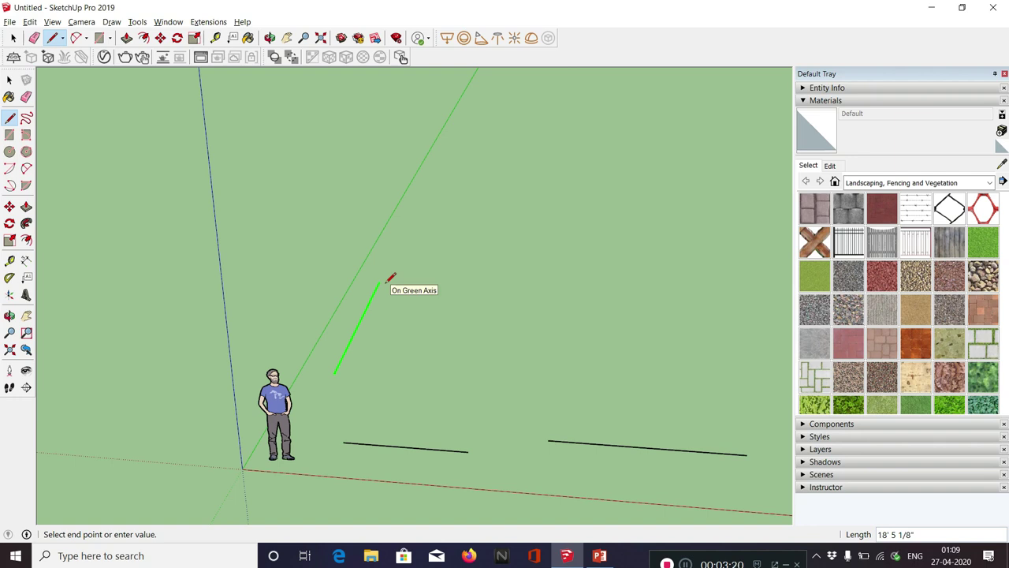
text(10)
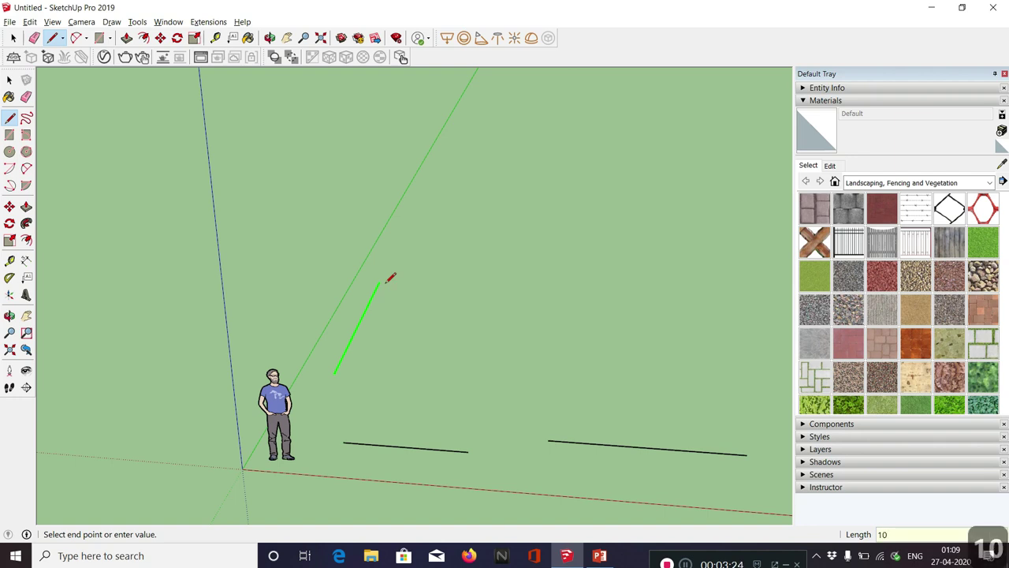
text(')
key(Return)
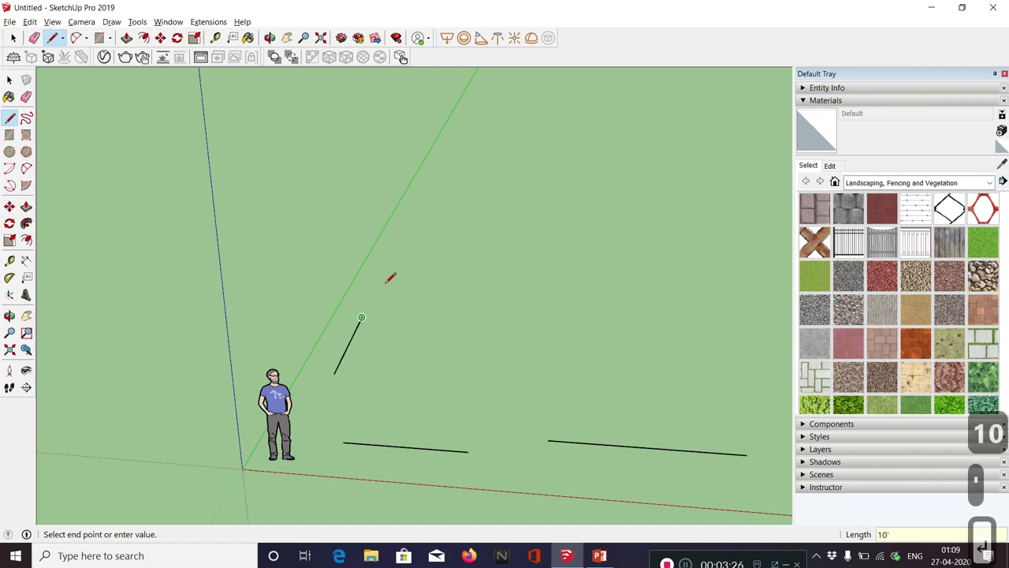
key(Escape)
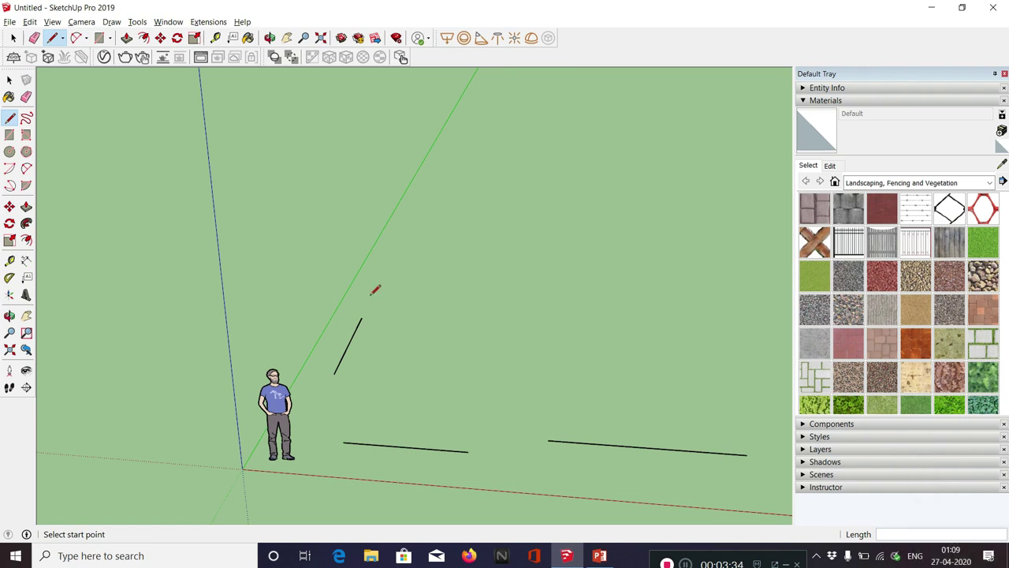
- Examine the three lines and the scale figure from the opposite side and at different distances
key(o)
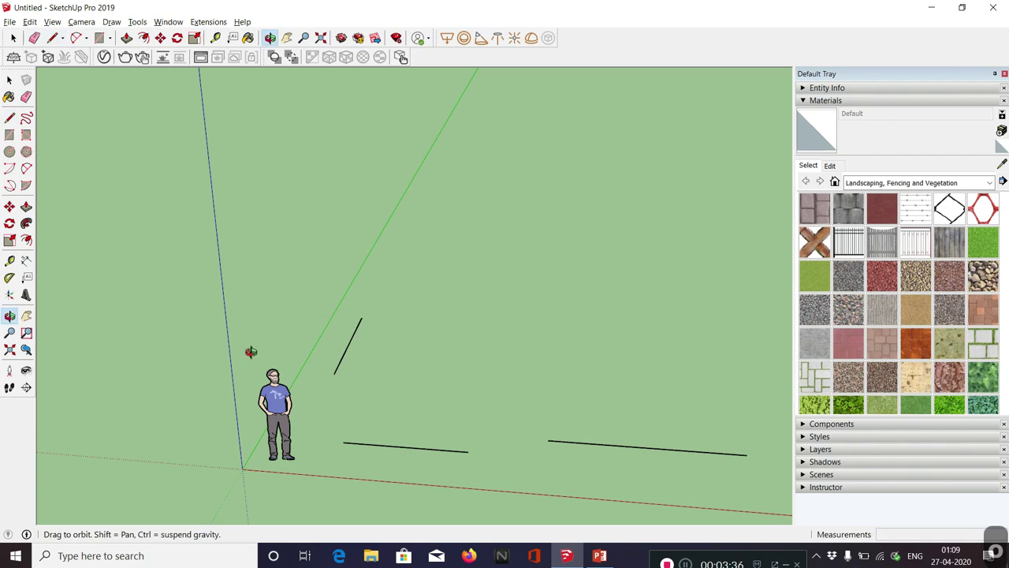
drag(176, 387, 660, 251)
scroll(660, 251, down, 5)
drag(225, 417, 414, 455)
scroll(289, 430, up, 5)
scroll(290, 430, up, 2)
drag(260, 385, 378, 394)
scroll(315, 405, up, 3)
scroll(315, 405, down, 4)
- Try a window selection around the line farther from the scale figure, and a crossing selection over both red-axis lines, clearing each selection
click(11, 83)
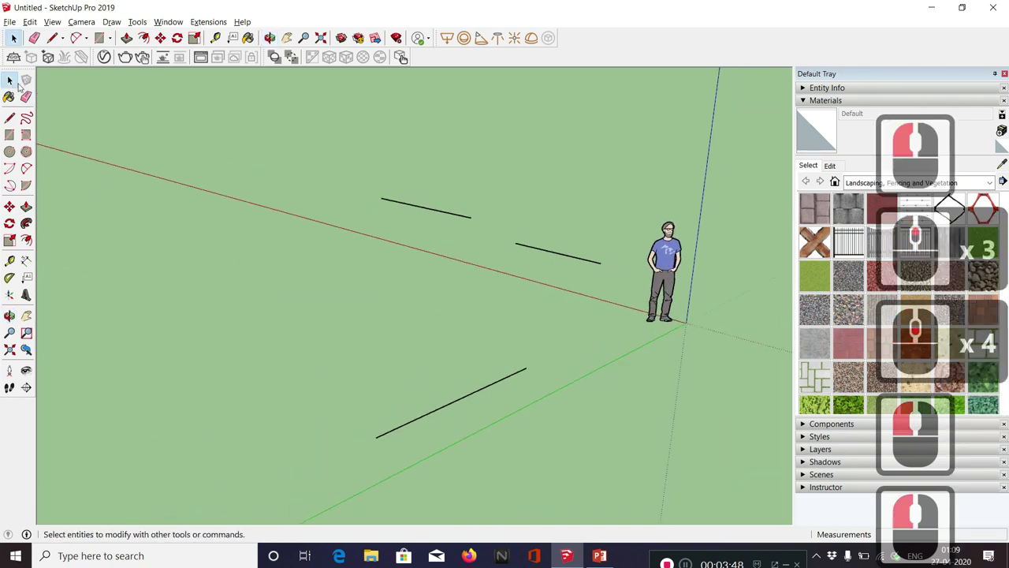
drag(307, 127, 373, 167)
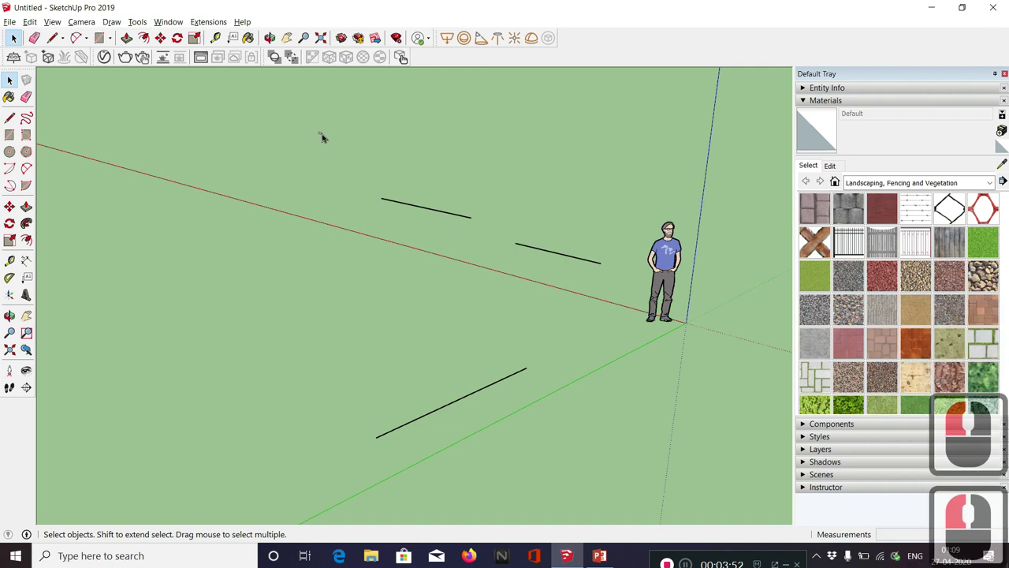
drag(319, 132, 533, 289)
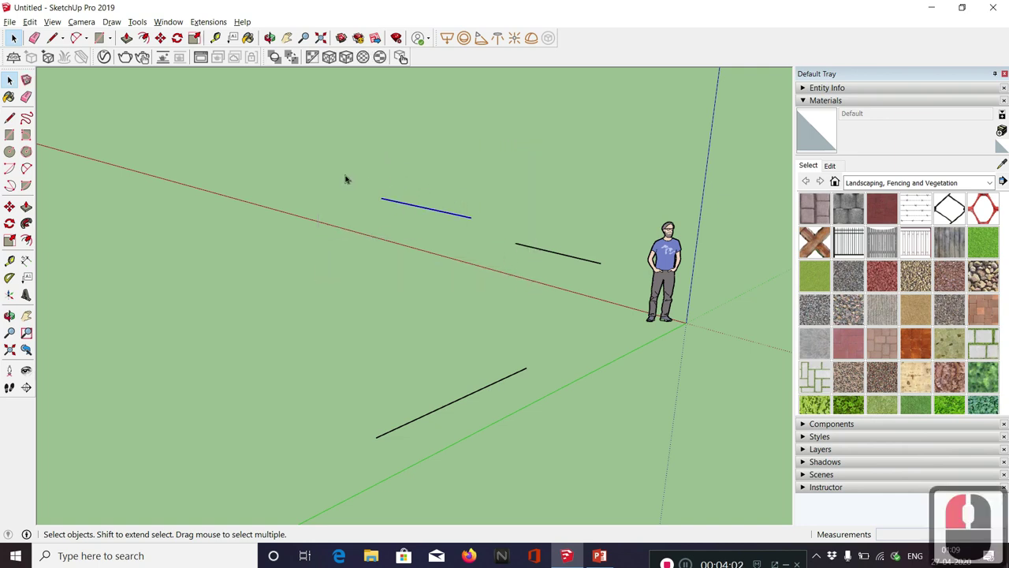
click(434, 235)
drag(566, 302, 446, 172)
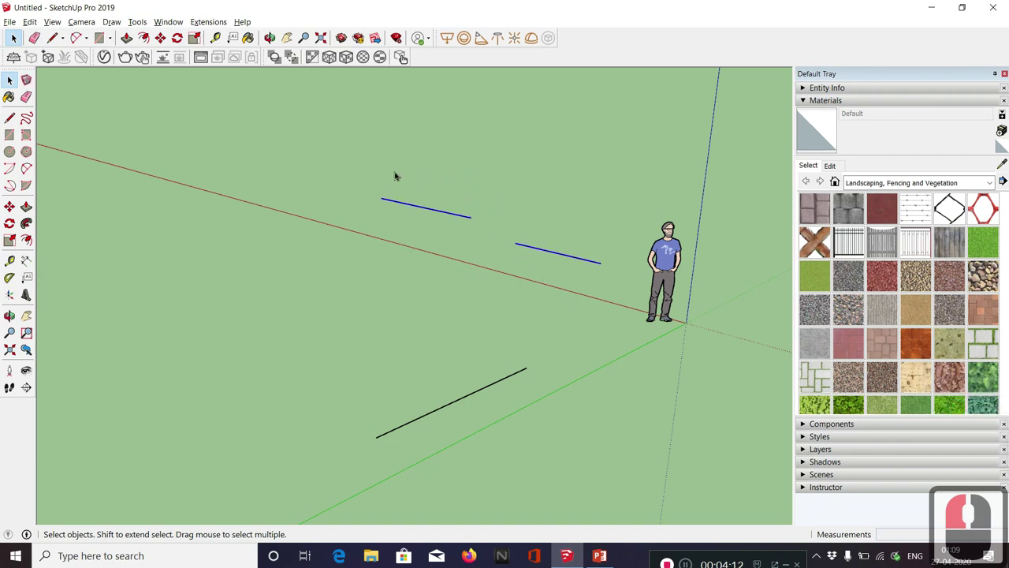
key(Escape)
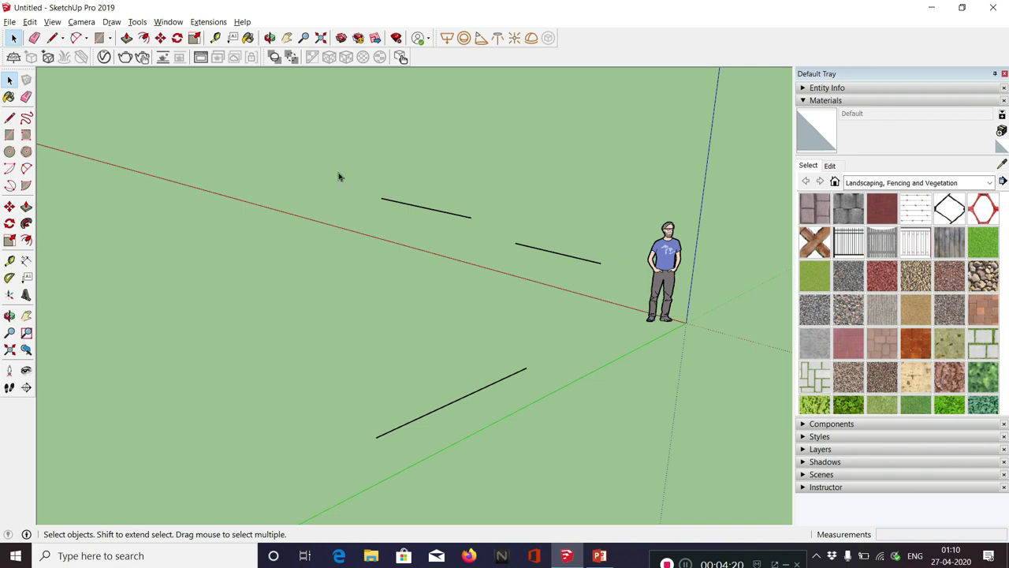
- Select the farther red-axis line alone with a window selection that only partly covers its neighbour, and clear the selection
drag(312, 131, 536, 316)
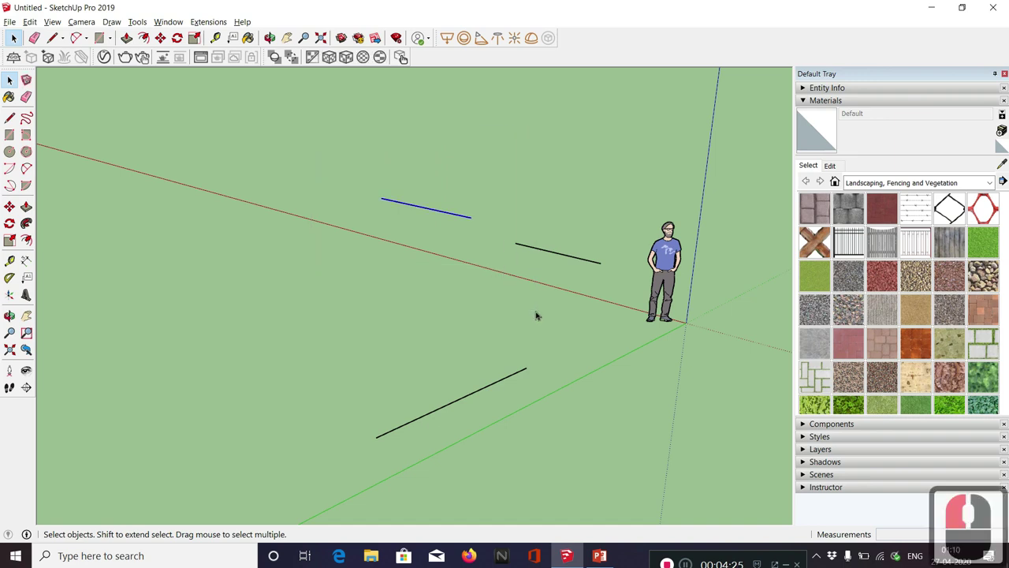
key(Escape)
click(416, 289)
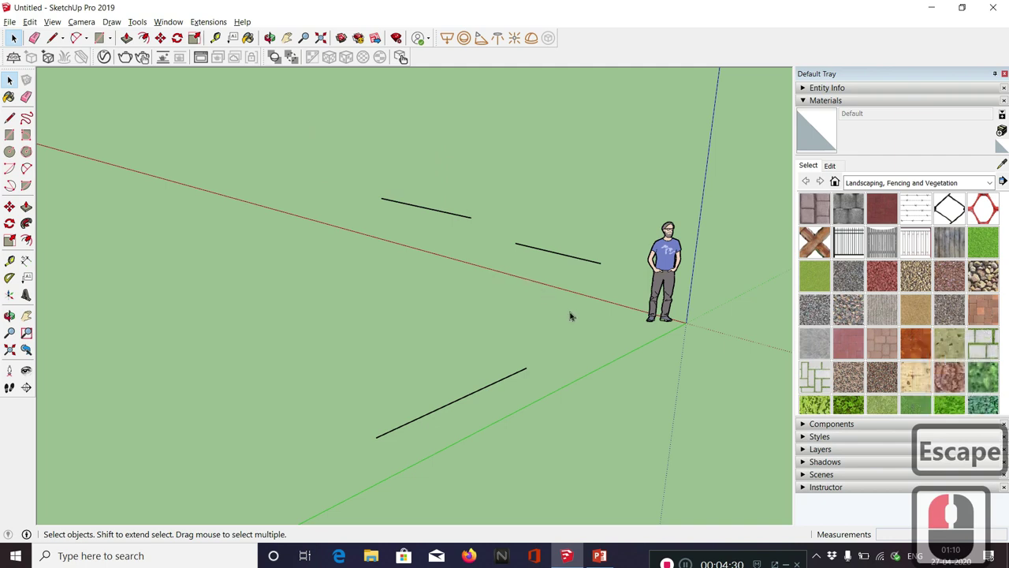
- Delete both lines parallel to the red axis and the line parallel to the green axis
drag(418, 174, 419, 174)
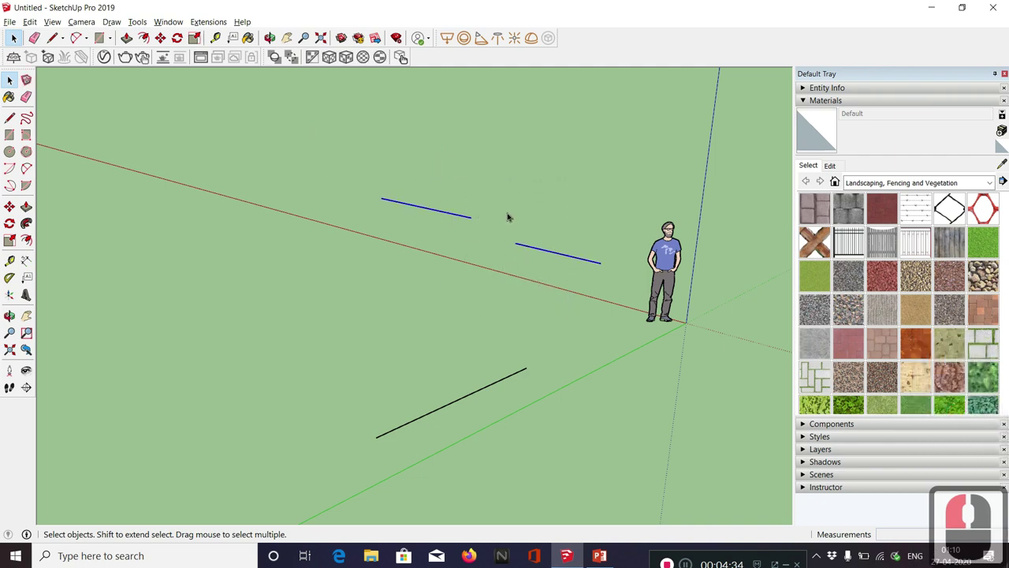
key(Delete)
drag(534, 428, 366, 295)
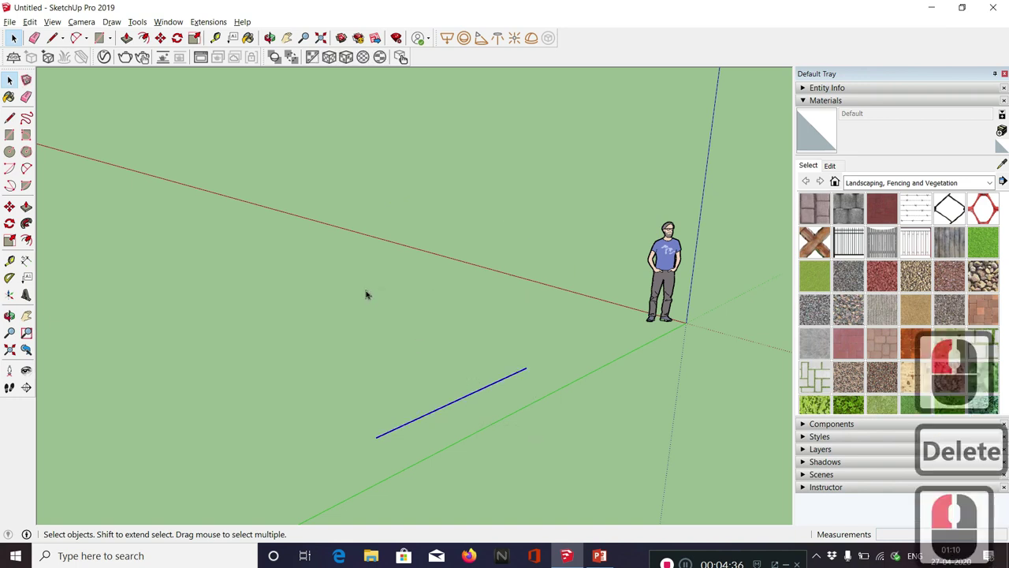
key(Delete)
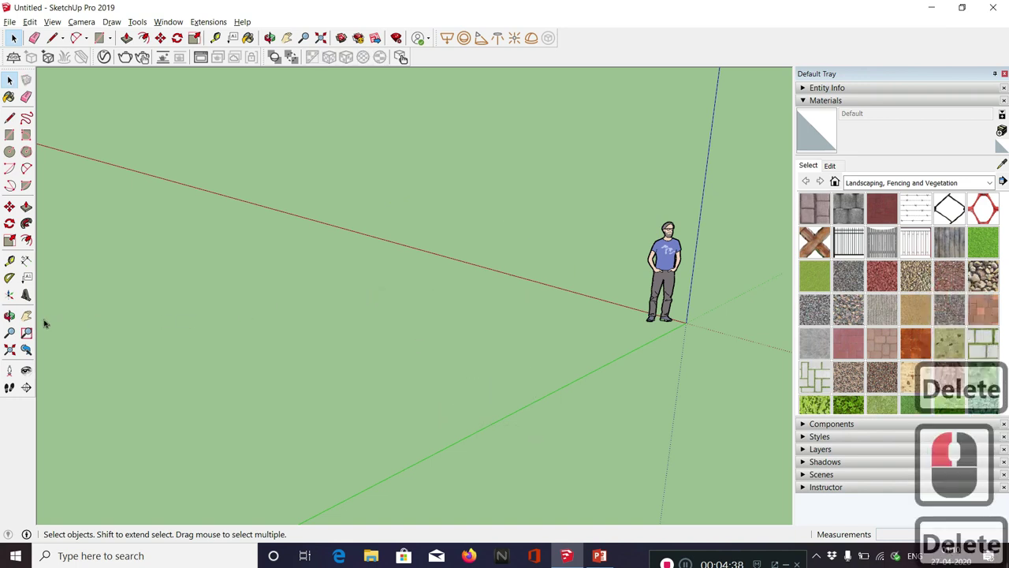
- Draw an open zigzag chain of five connected line segments beside the scale figure with the Line tool
click(11, 315)
drag(615, 219, 347, 365)
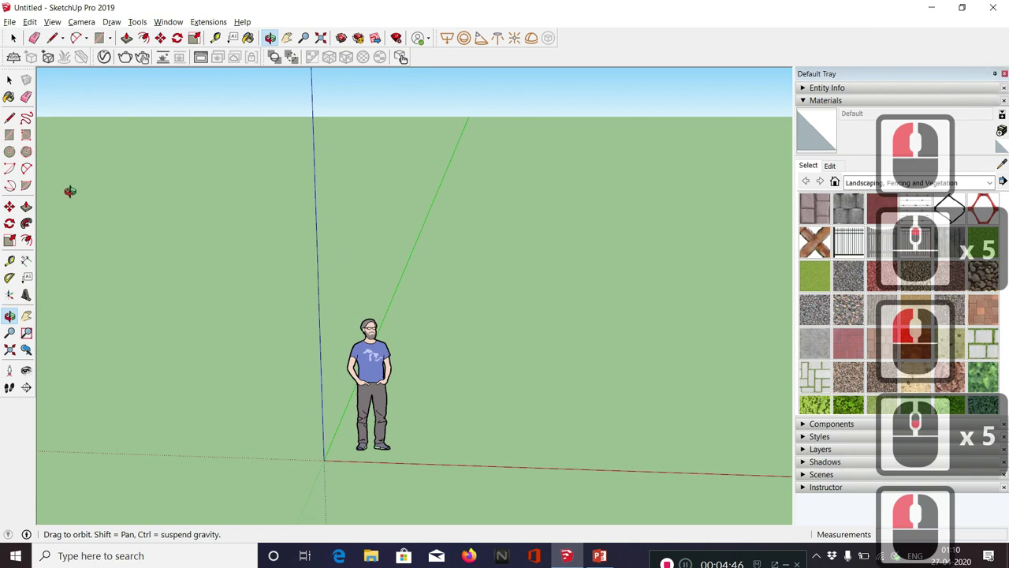
scroll(118, 286, down, 5)
scroll(200, 282, up, 3)
click(9, 117)
click(350, 328)
click(496, 344)
click(487, 266)
click(598, 332)
click(596, 385)
click(537, 365)
key(Escape)
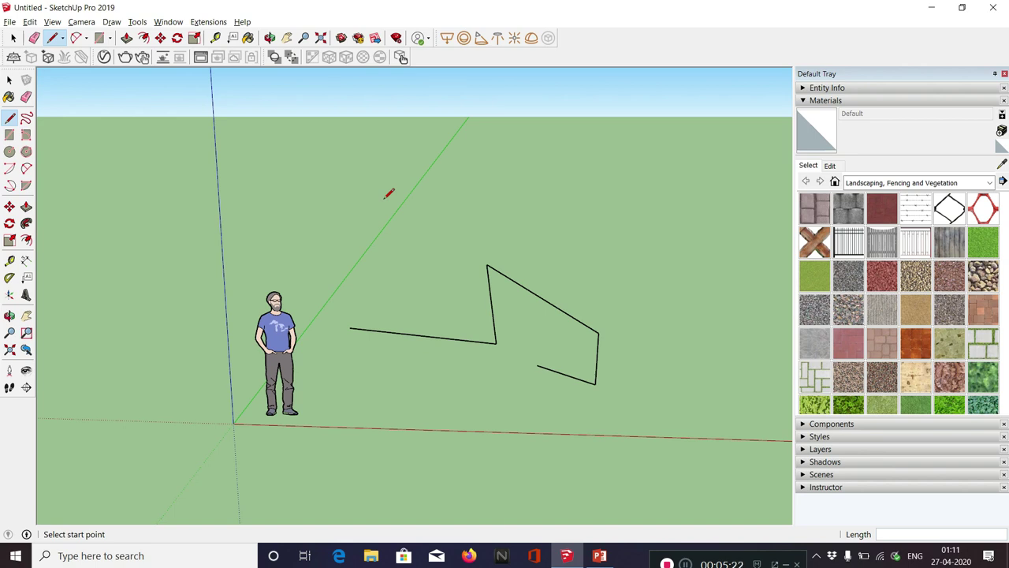
- Erase all five segments of the zigzag chain one after another with the Eraser tool
key(e)
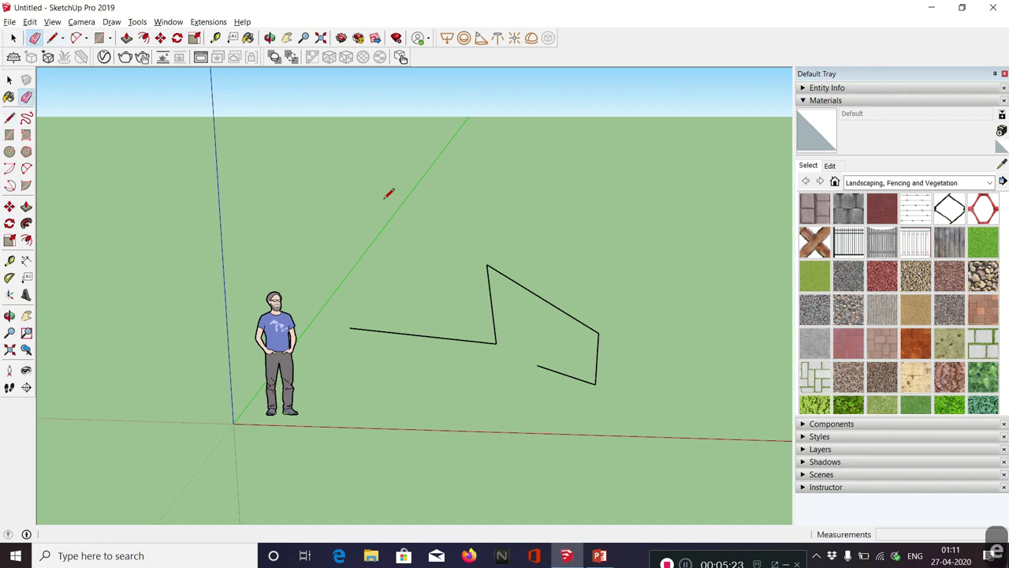
click(407, 330)
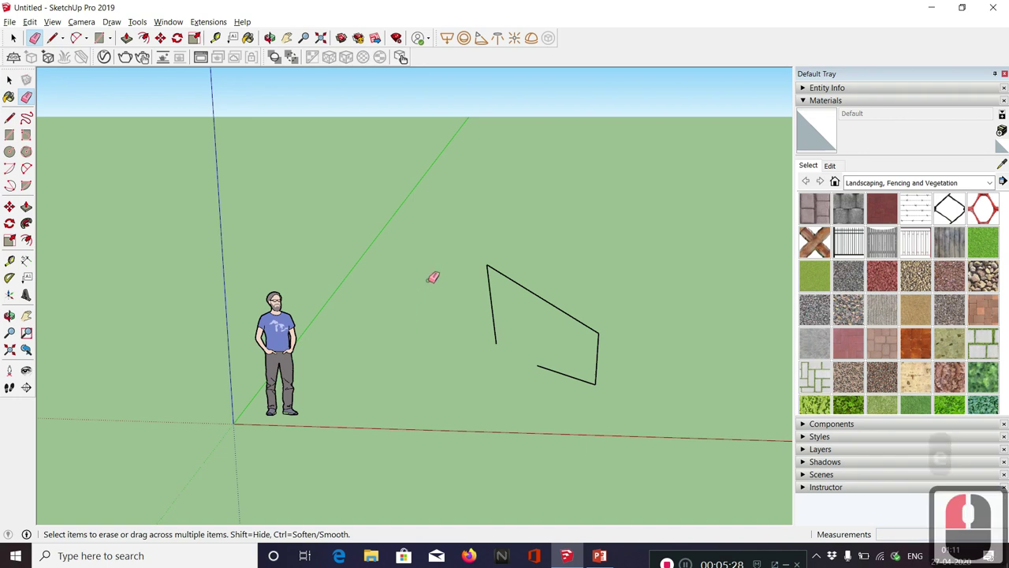
click(494, 284)
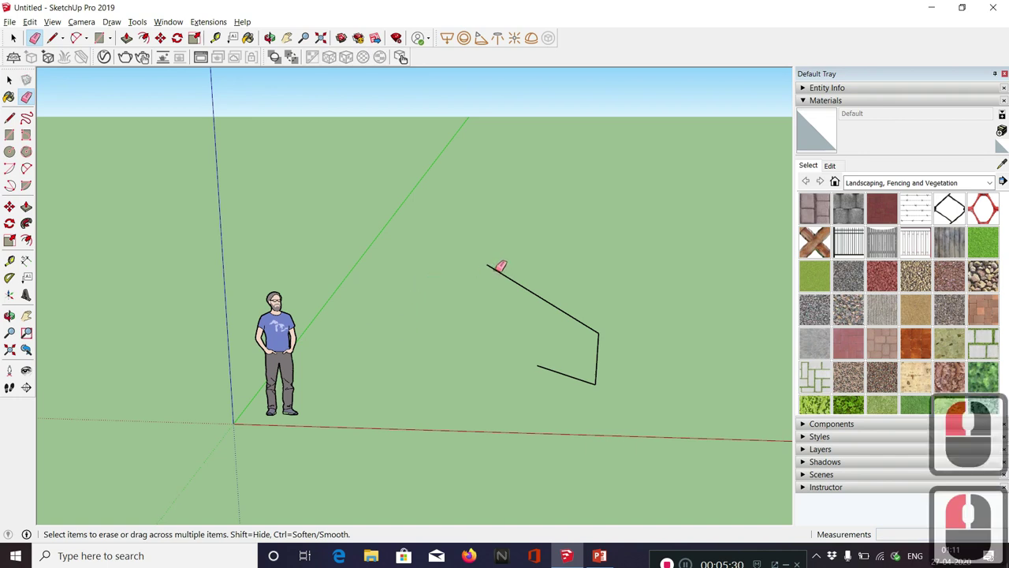
drag(500, 266, 591, 328)
click(597, 346)
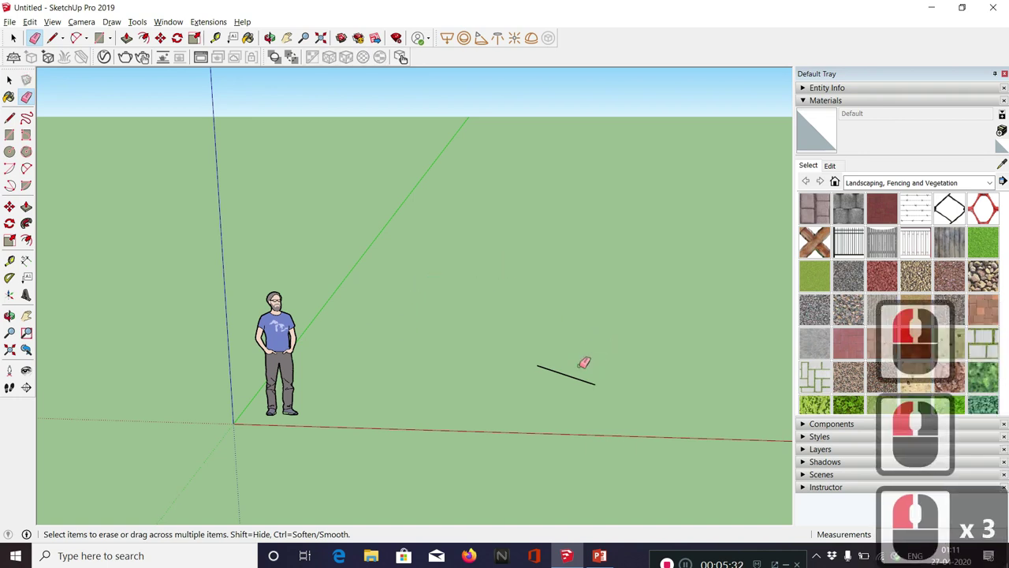
click(569, 374)
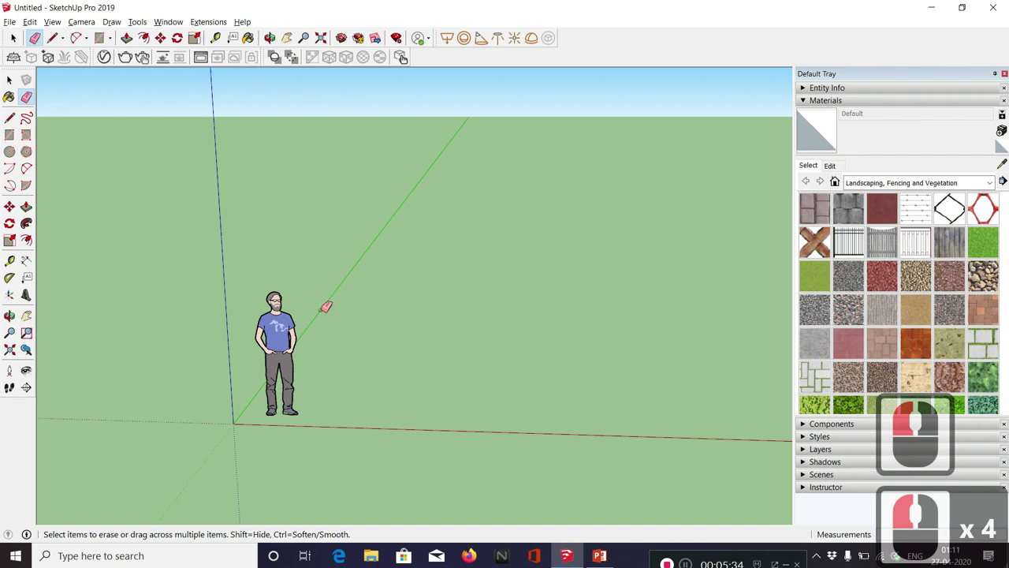
key(Escape)
- Draw a freehand rectangle about 9' by 12' 6" on the ground beside the scale figure
click(10, 315)
drag(48, 315, 329, 329)
scroll(325, 314, down, 5)
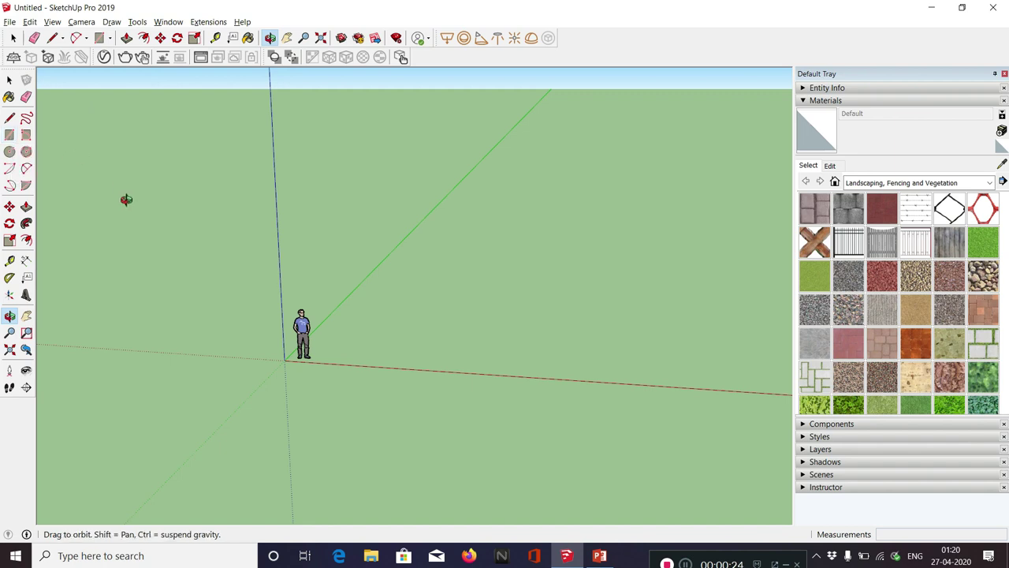
key(r)
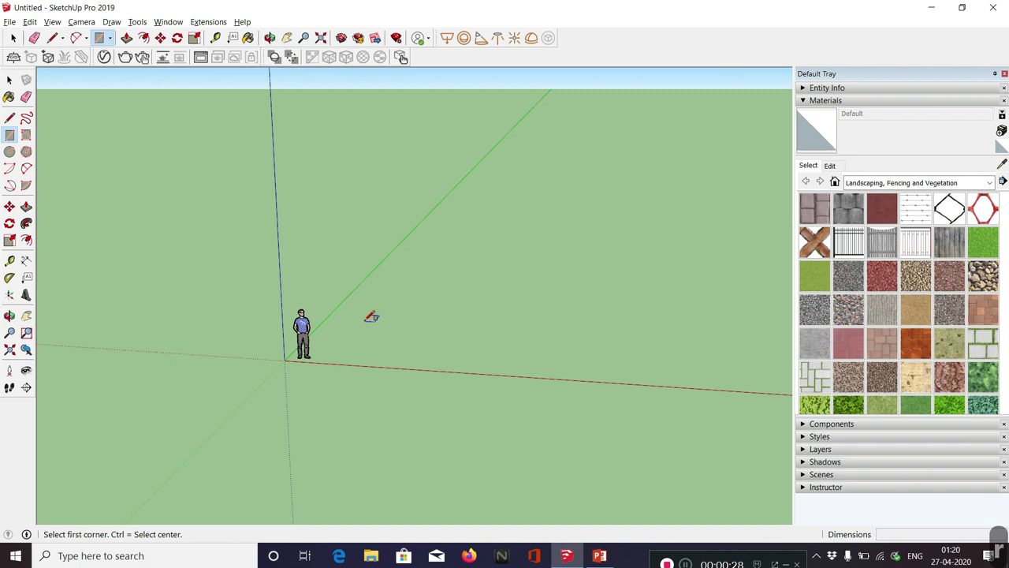
scroll(493, 319, up, 6)
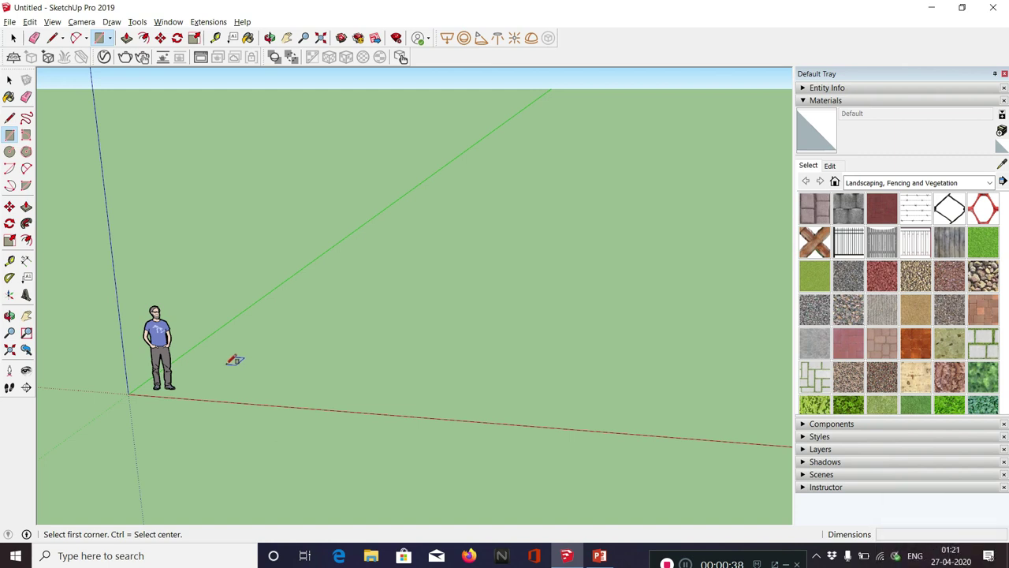
drag(229, 364, 294, 351)
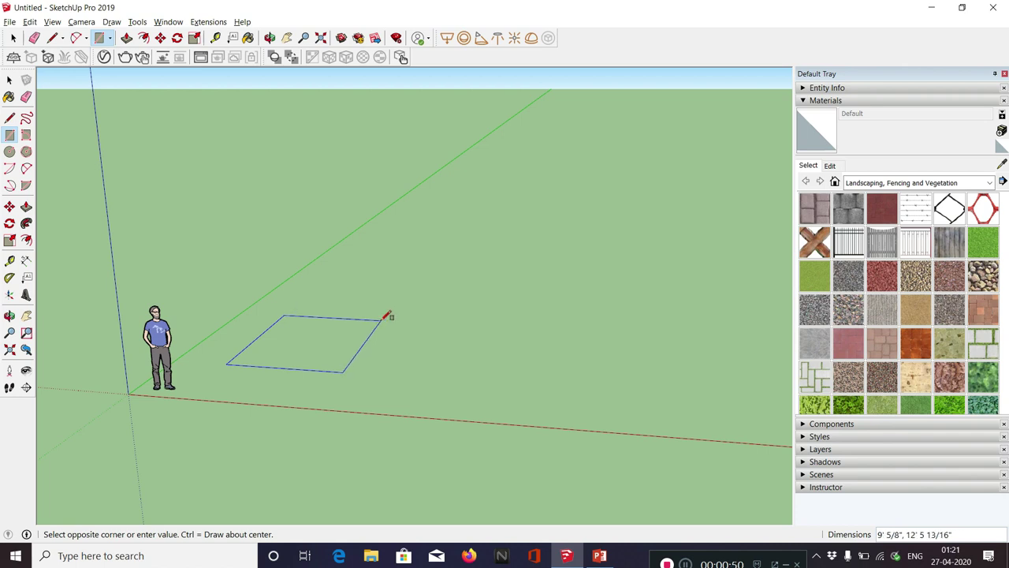
click(384, 318)
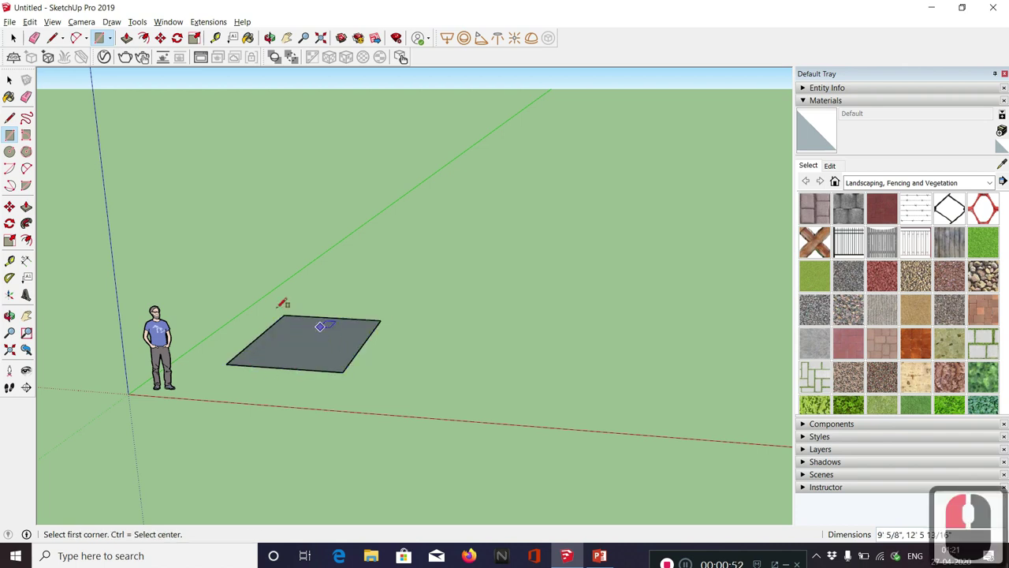
- Draw a second rectangle of exactly 6' by 4' on the ground, beyond the first one along the red axis direction
scroll(300, 349, up, 3)
scroll(243, 368, down, 3)
scroll(312, 318, up, 3)
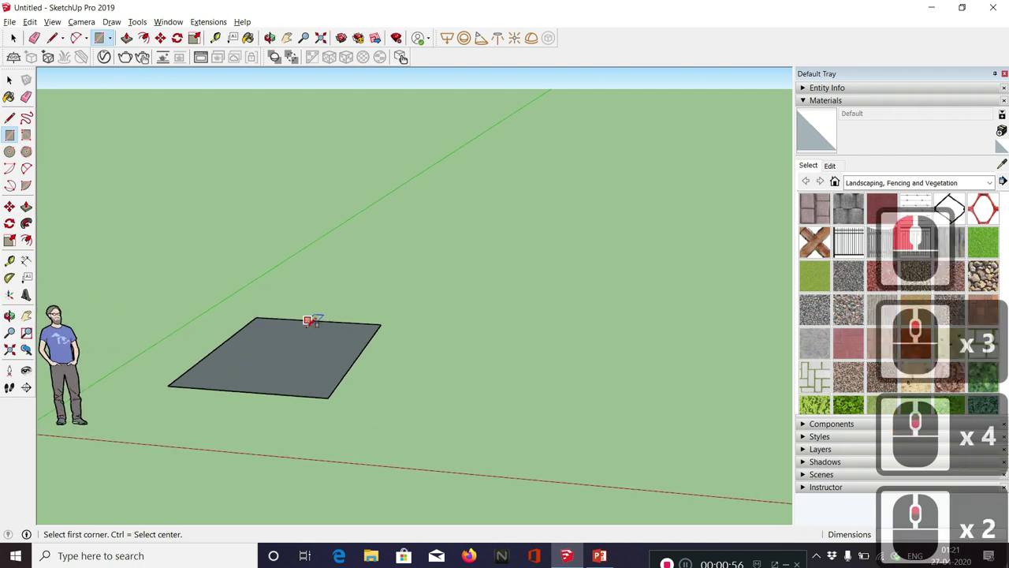
scroll(209, 347, down, 1)
scroll(208, 347, down, 1)
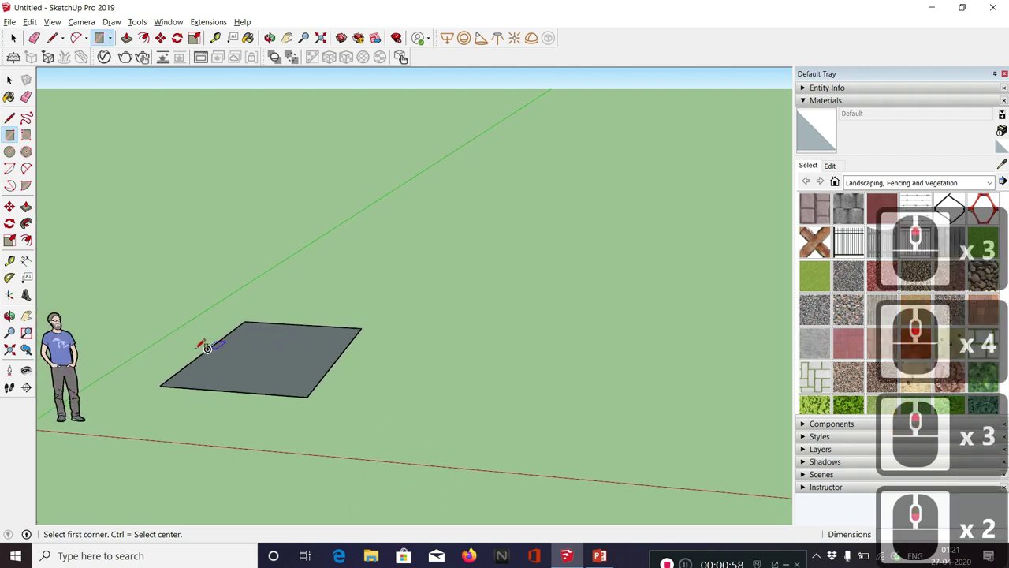
scroll(199, 349, down, 2)
scroll(470, 354, up, 2)
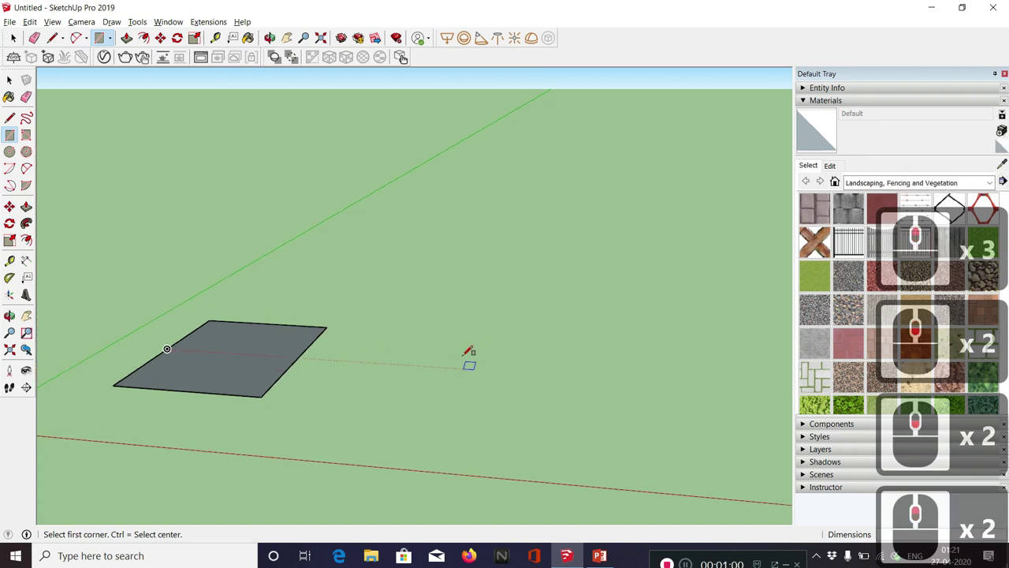
scroll(316, 360, down, 4)
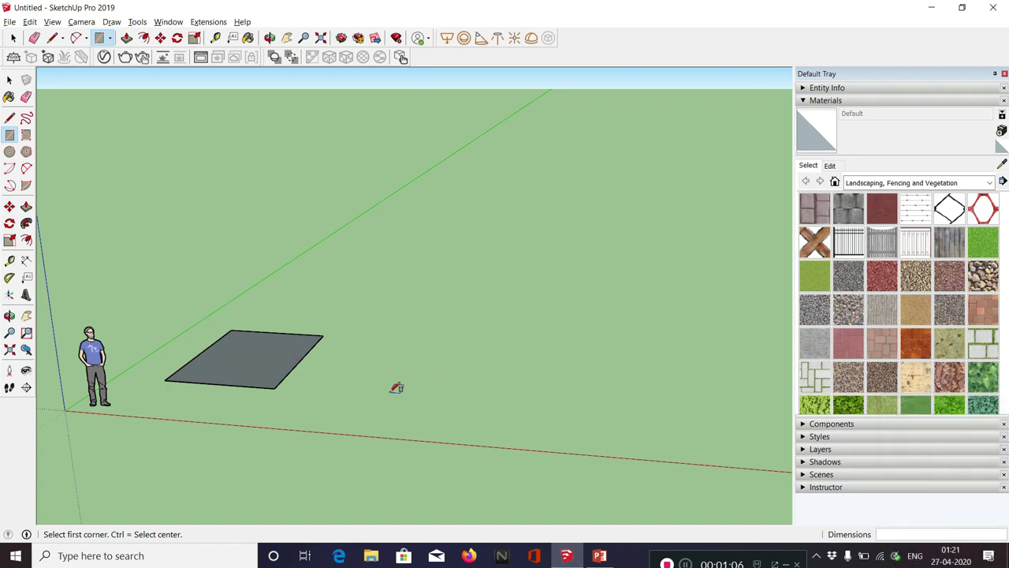
drag(388, 386, 500, 371)
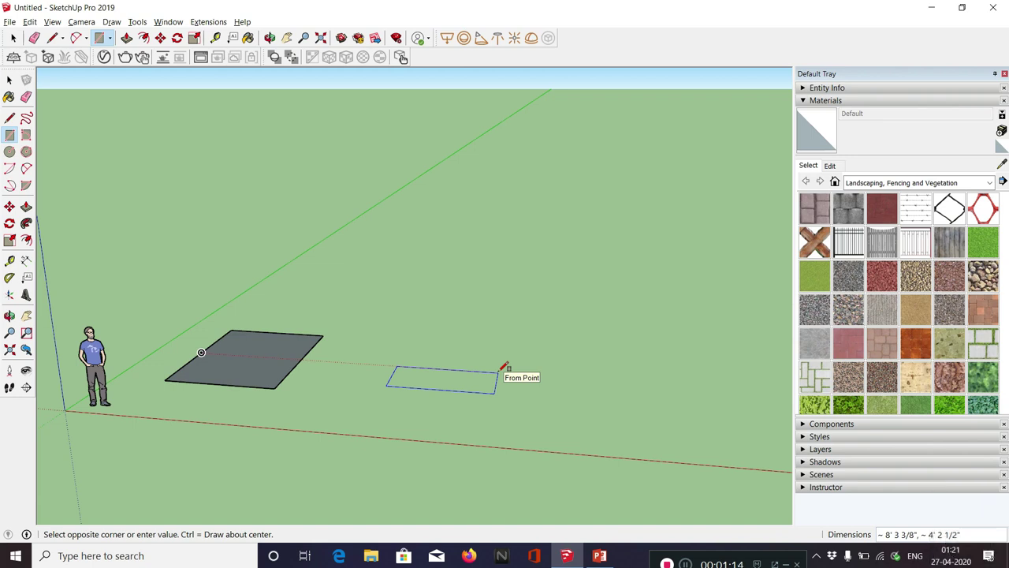
text(6')
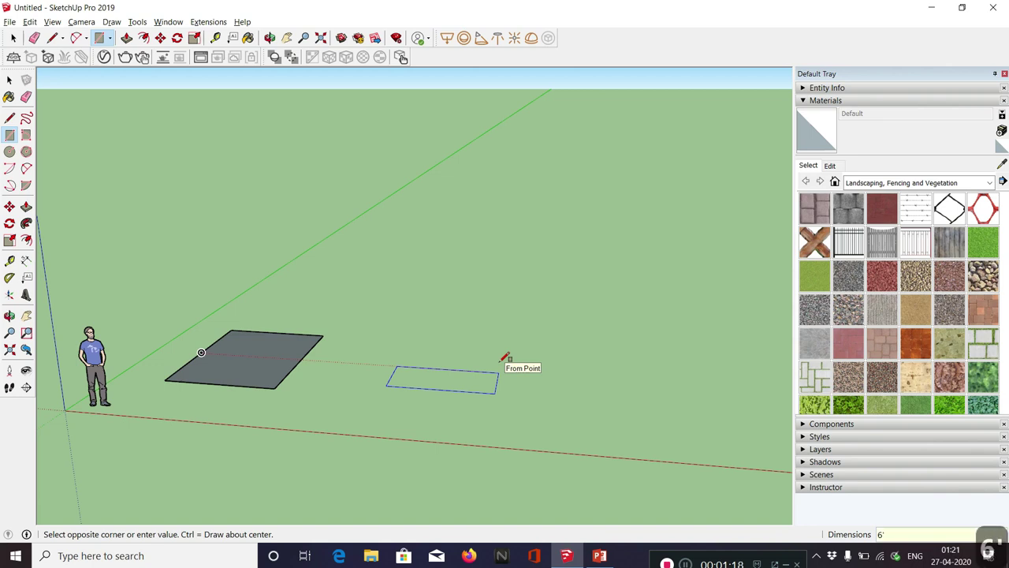
text(,4')
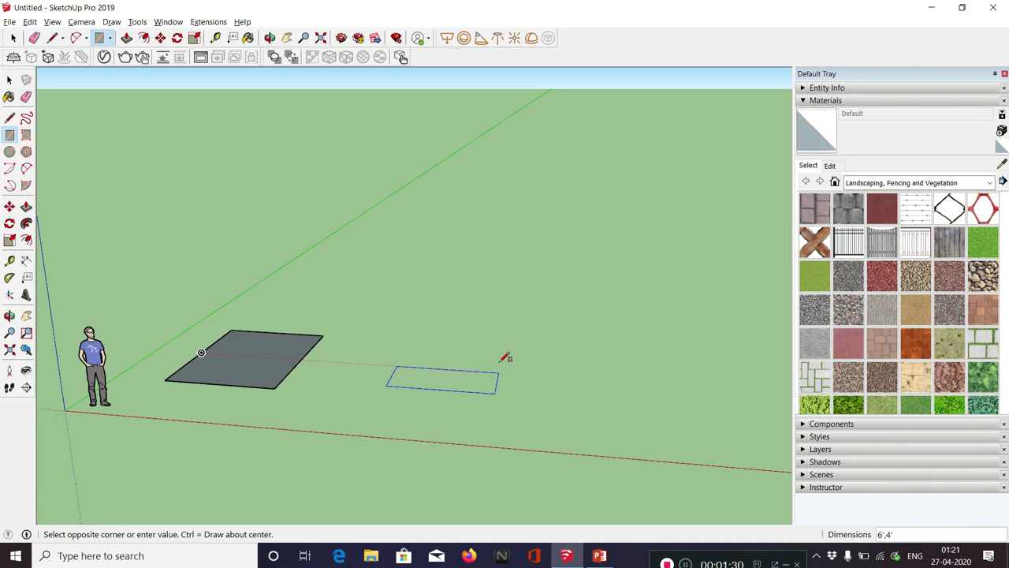
key(Return)
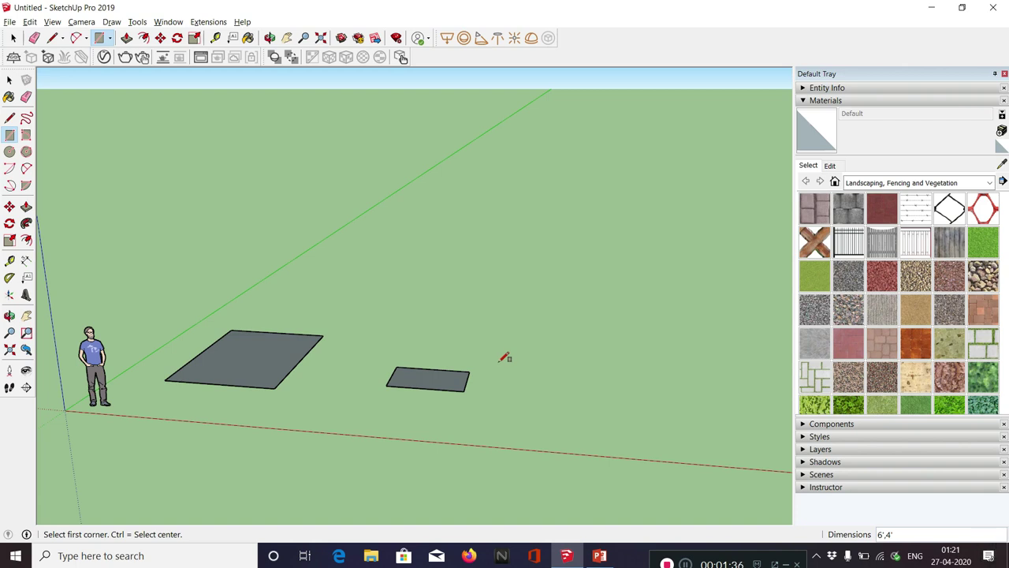
key(Escape)
- Measure the long front edge and the adjacent short edge of the smaller rectangle with the Tape Measure tool
click(9, 260)
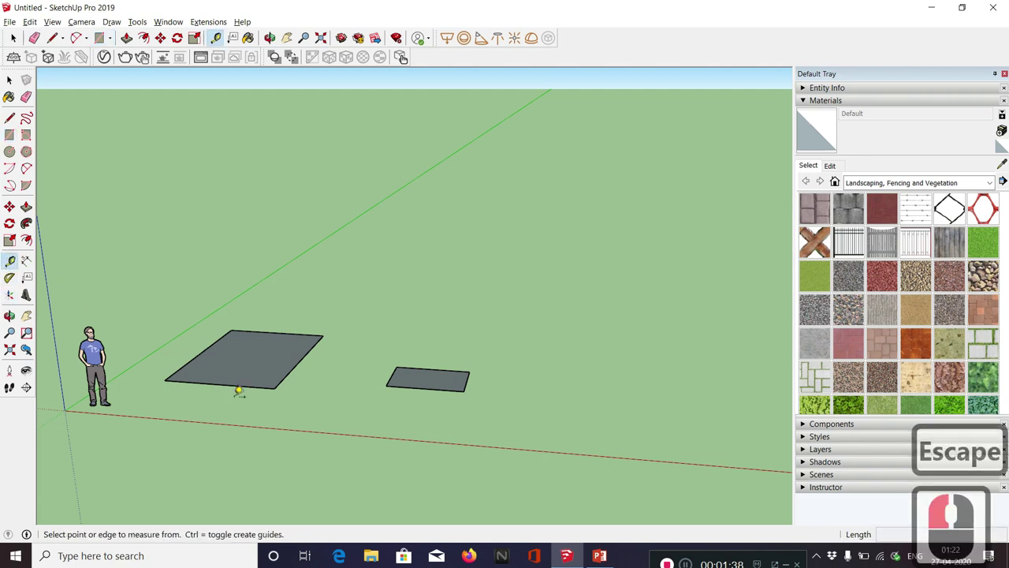
scroll(530, 368, up, 11)
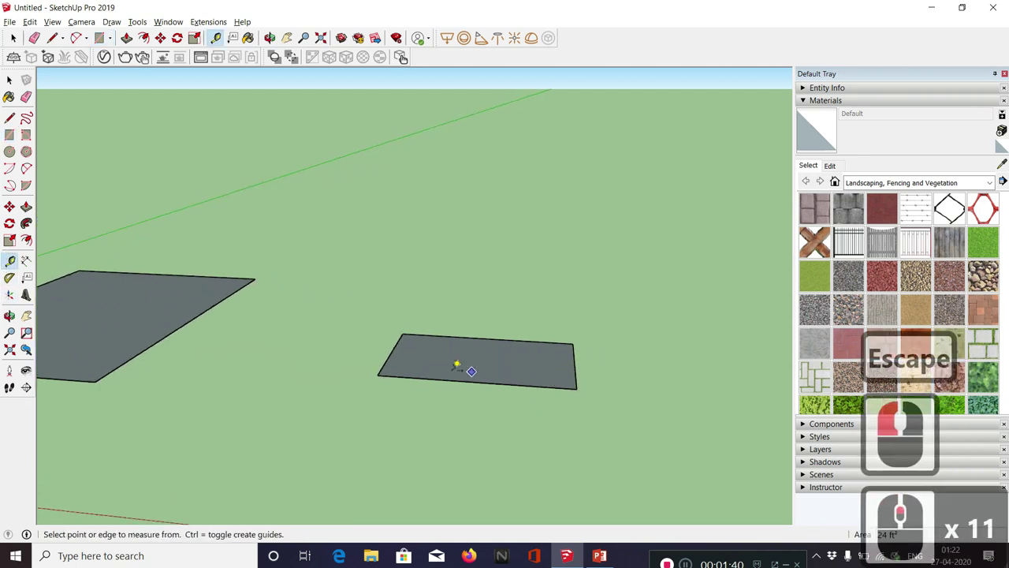
click(376, 374)
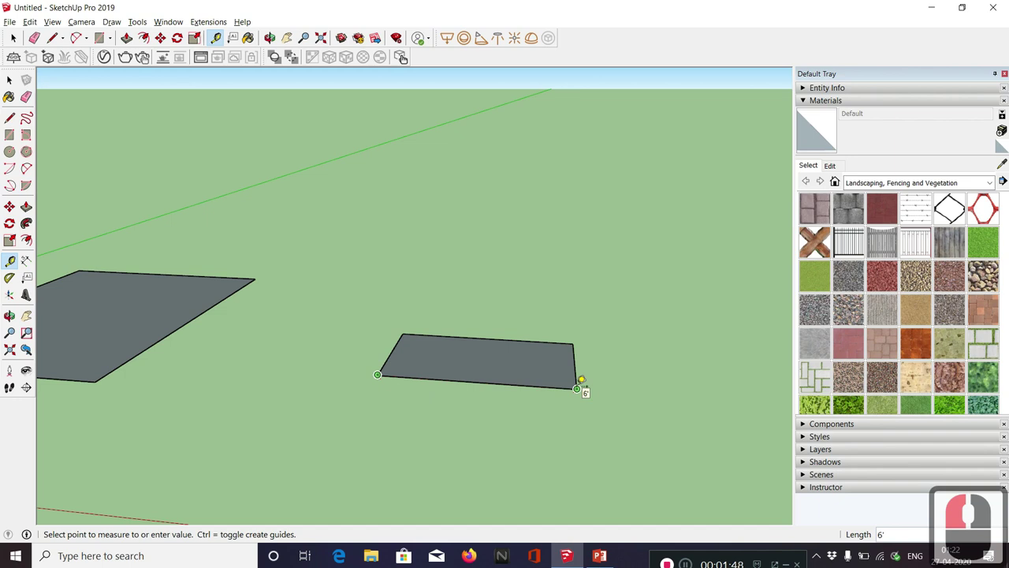
key(Escape)
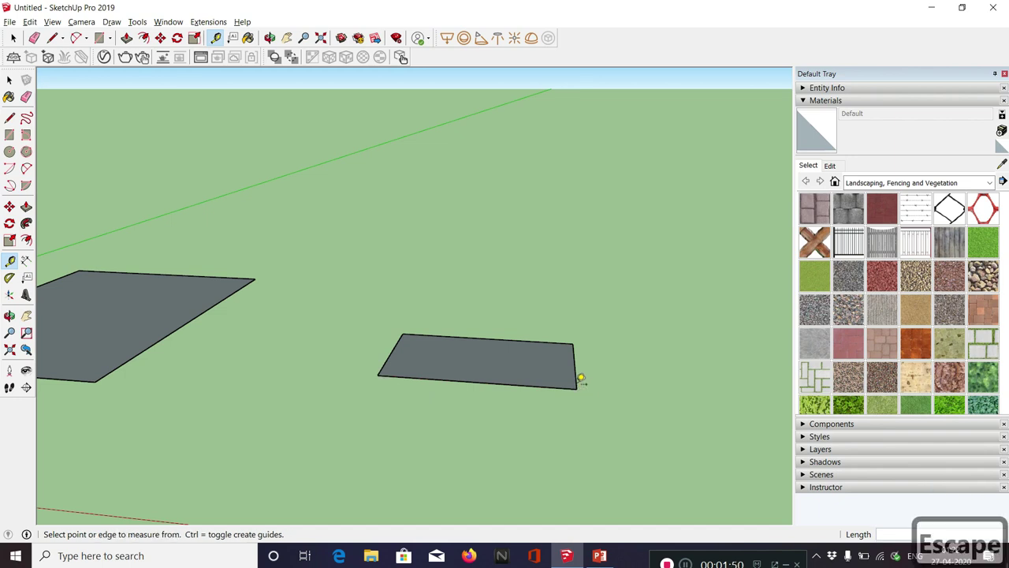
click(574, 343)
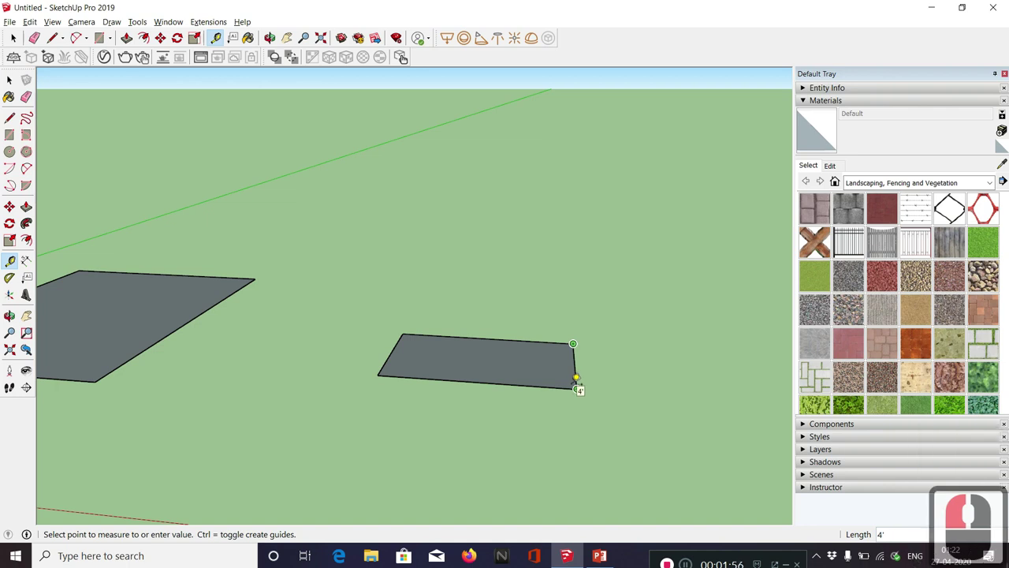
key(Escape)
- Draw a freehand circle with a radius of about 8' 2" on the ground behind the two rectangles
scroll(560, 421, down, 10)
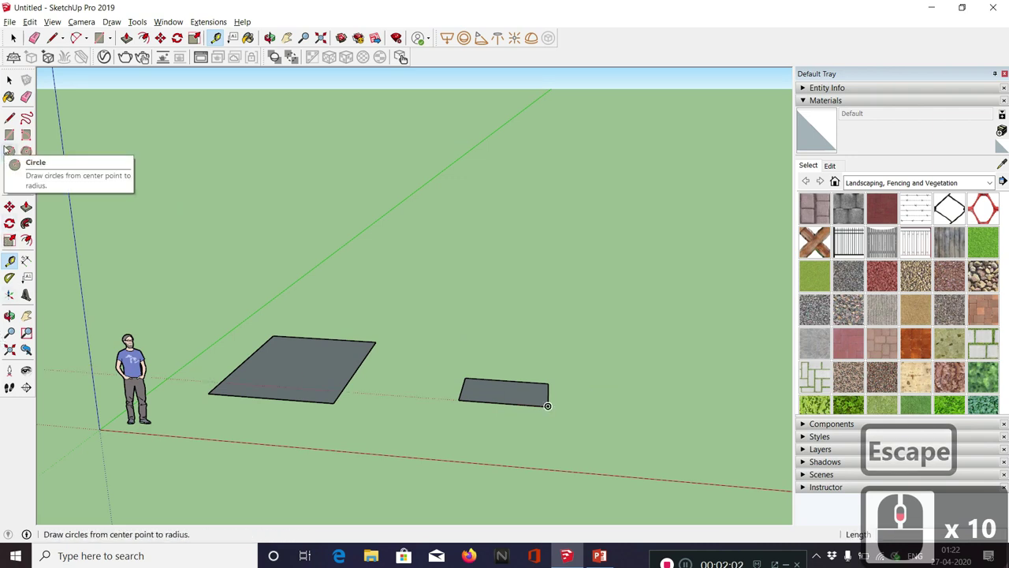
click(10, 134)
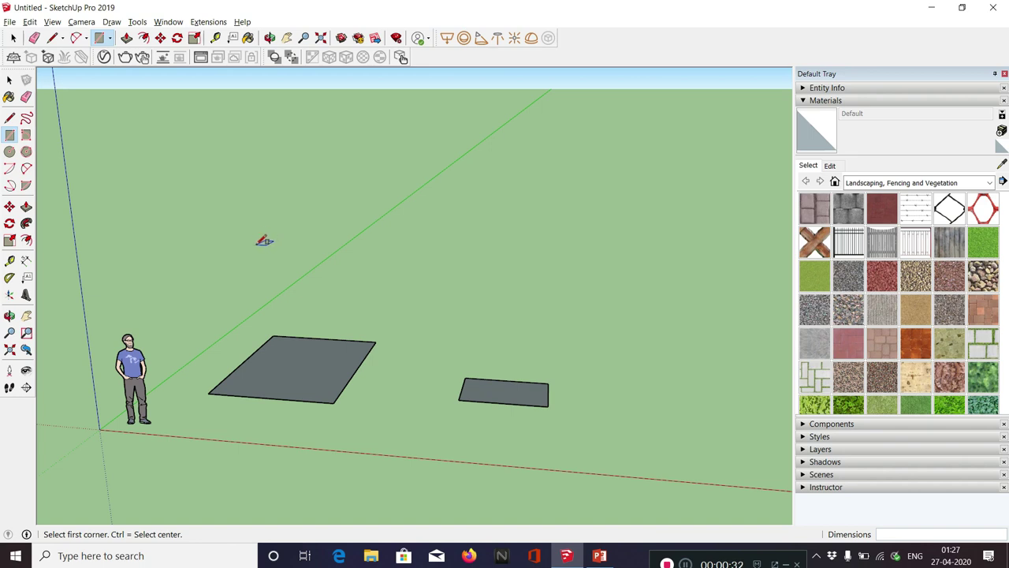
key(c)
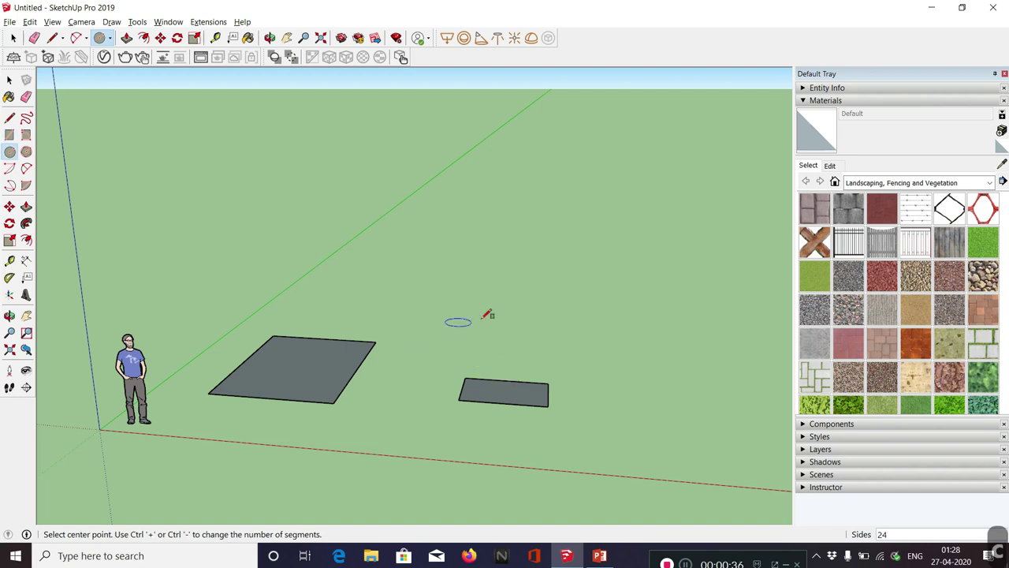
scroll(499, 328, up, 6)
scroll(351, 374, down, 6)
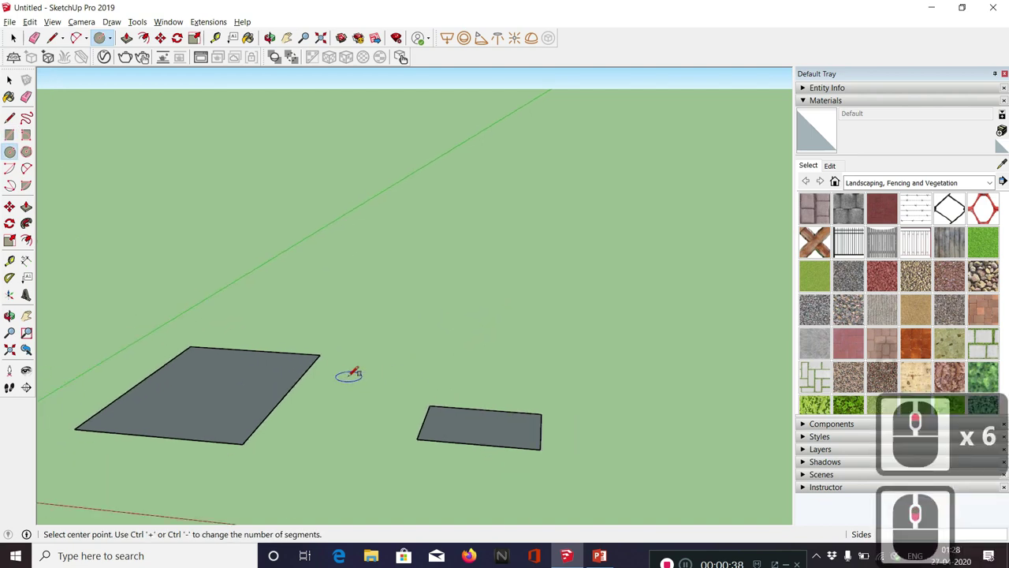
scroll(349, 372, down, 5)
scroll(334, 314, up, 4)
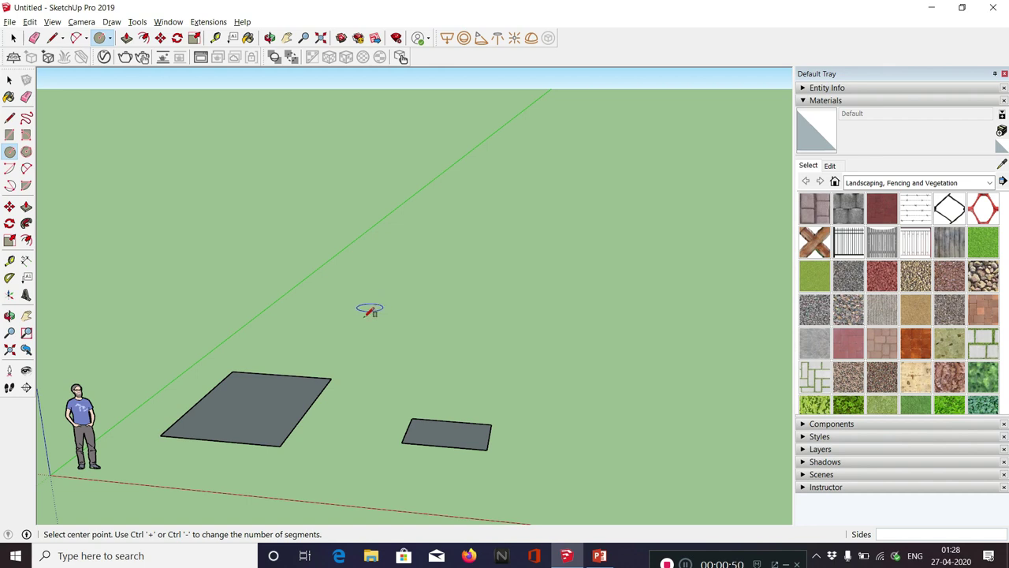
scroll(360, 326, up, 4)
scroll(319, 335, down, 5)
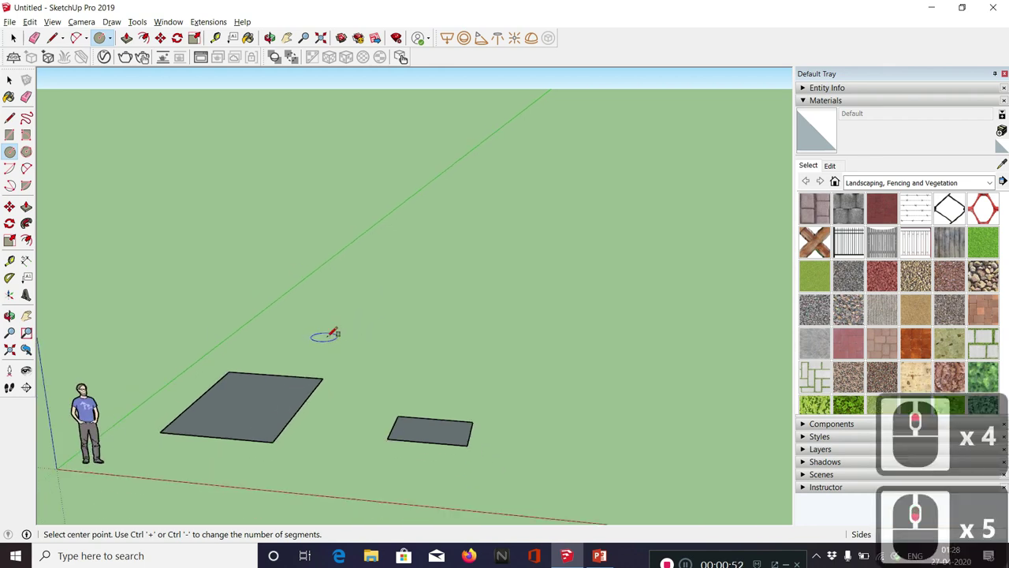
click(379, 327)
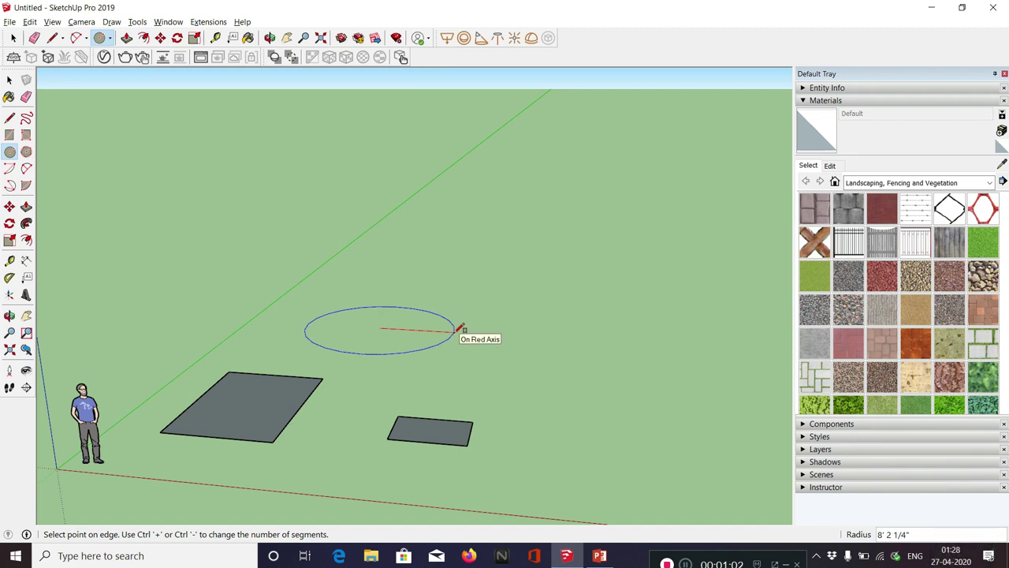
click(458, 329)
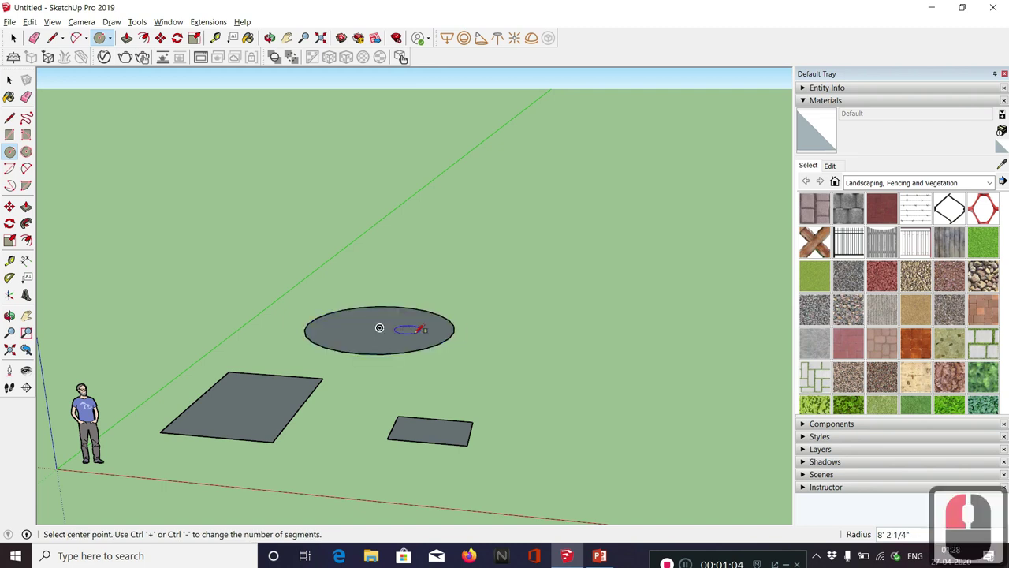
- Draw a second circle with an exact radius of 5' on the ground beside the first circle
scroll(354, 330, down, 3)
scroll(407, 336, up, 5)
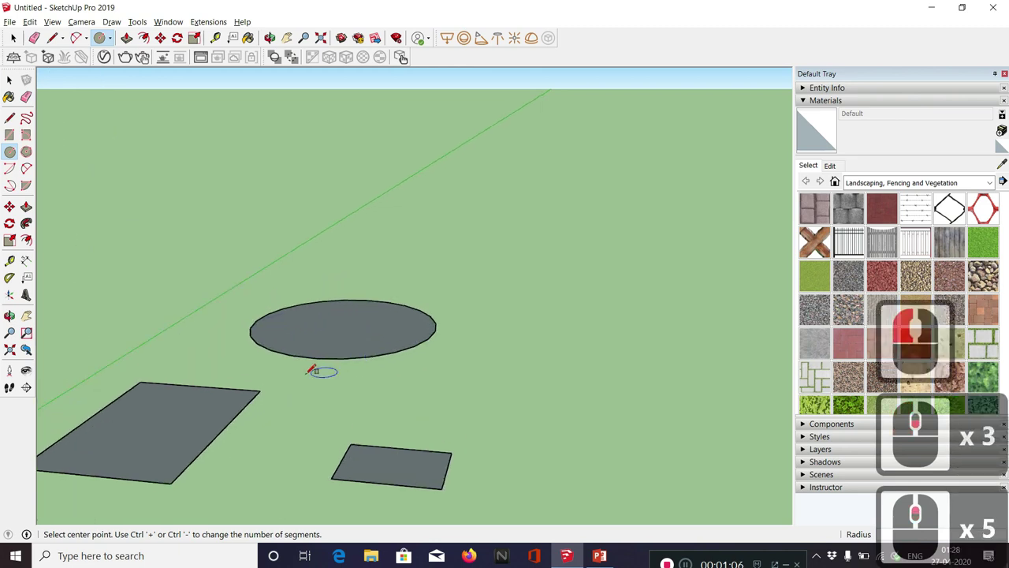
scroll(242, 376, down, 4)
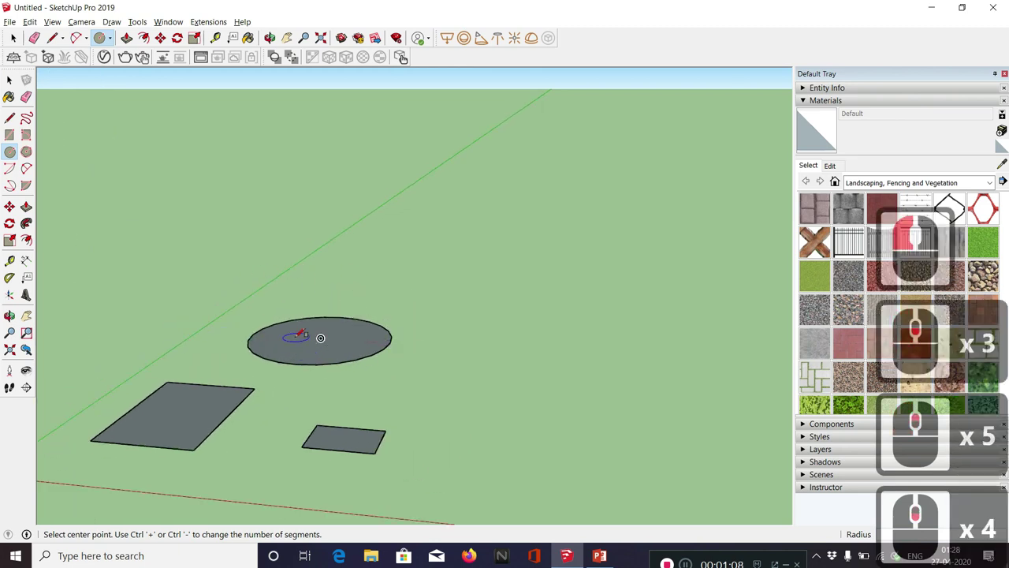
scroll(228, 359, down, 3)
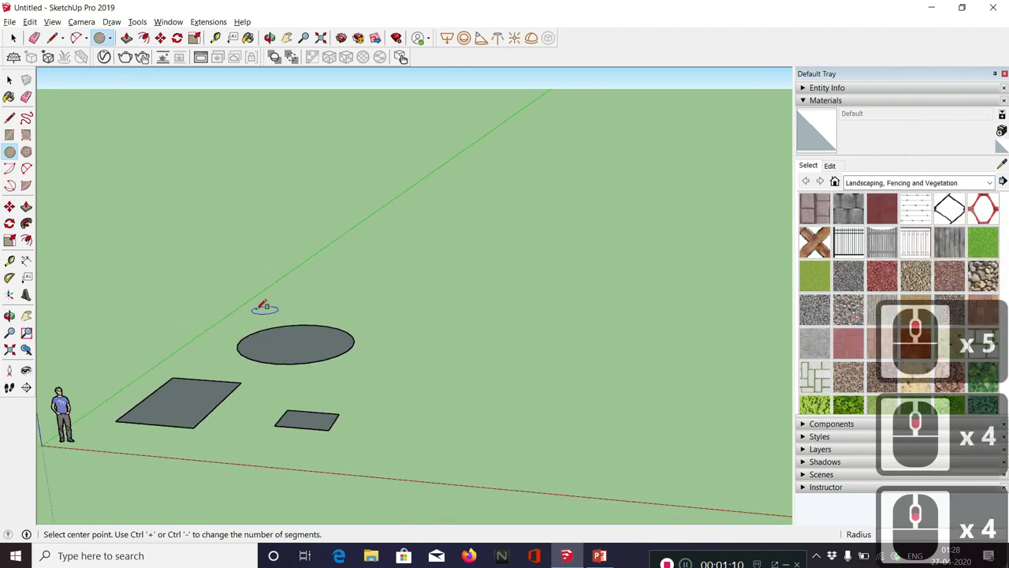
scroll(128, 354, down, 4)
scroll(348, 353, up, 2)
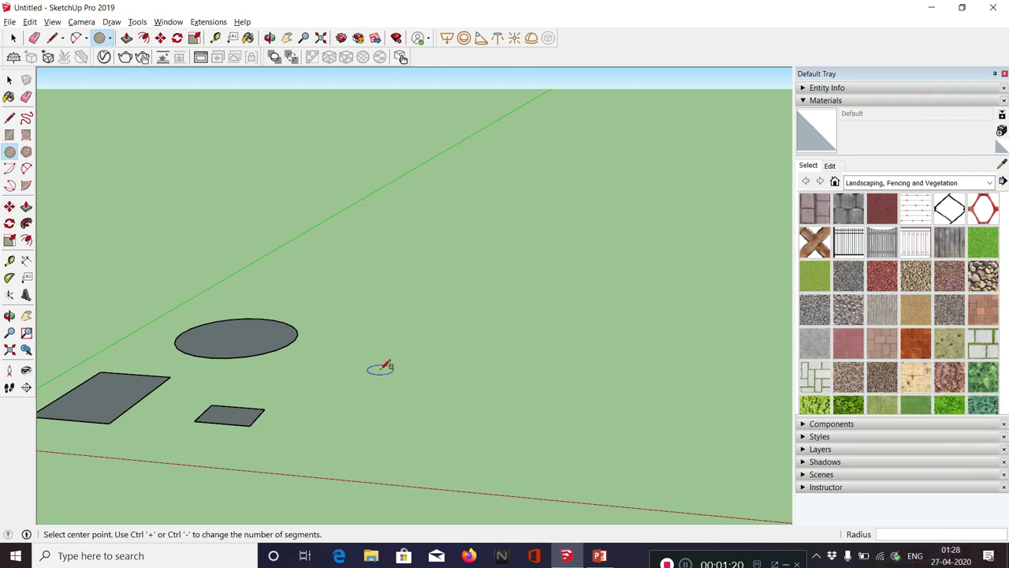
click(382, 370)
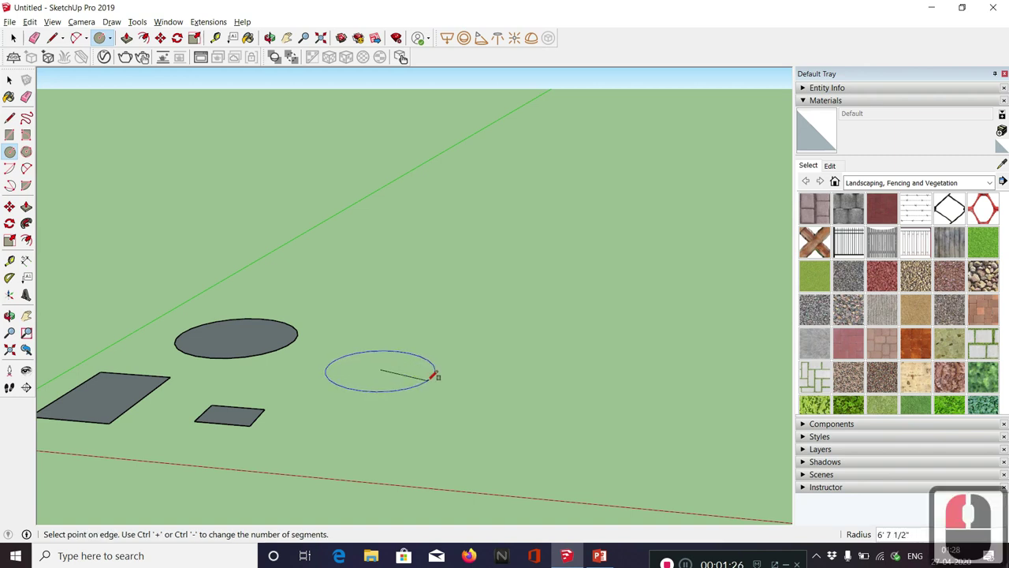
text(5')
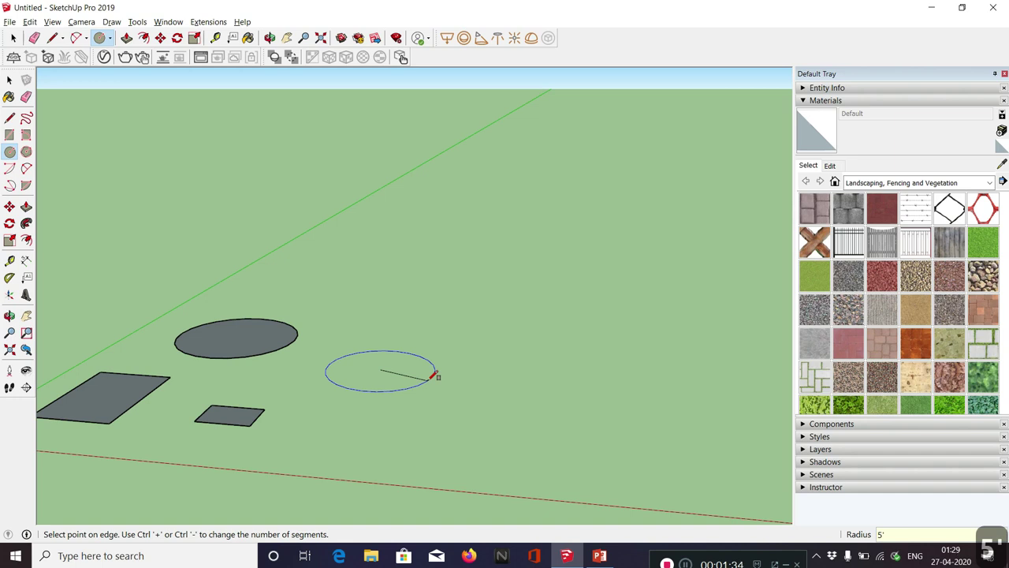
key(Return)
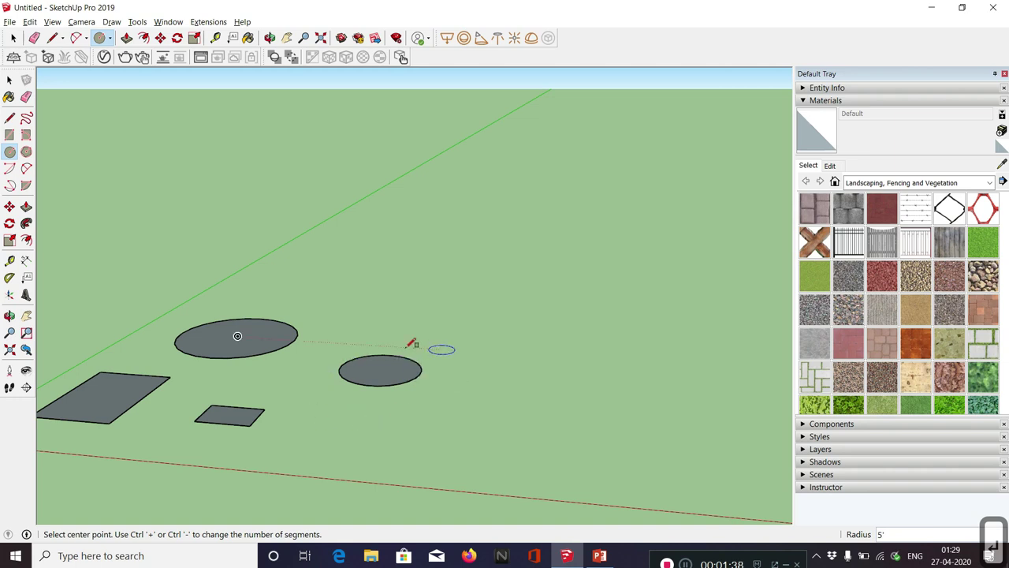
- Measure the smaller circle's radius from its back edge to its center with the Tape Measure tool
click(9, 262)
scroll(351, 365, up, 7)
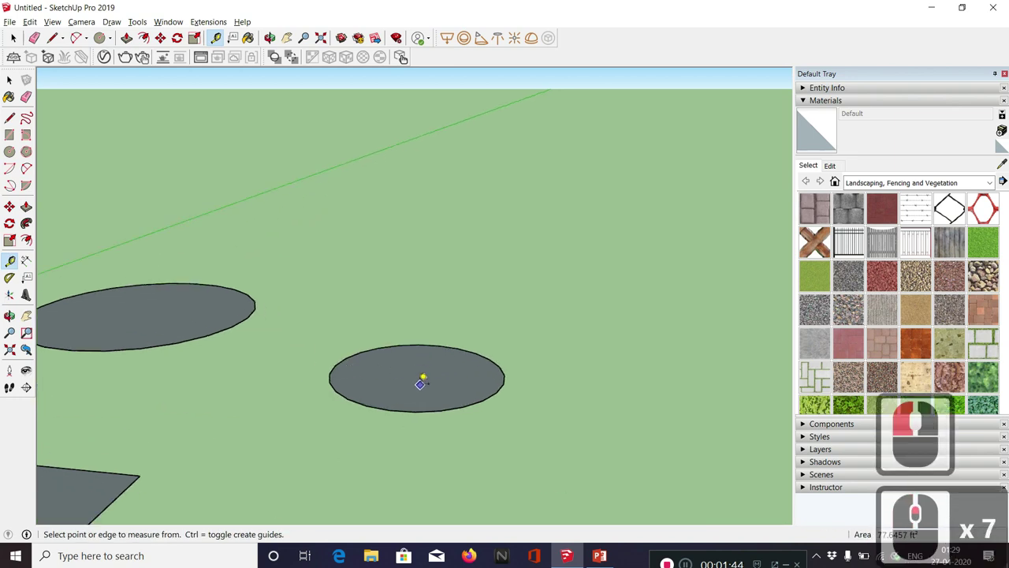
scroll(411, 360, down, 7)
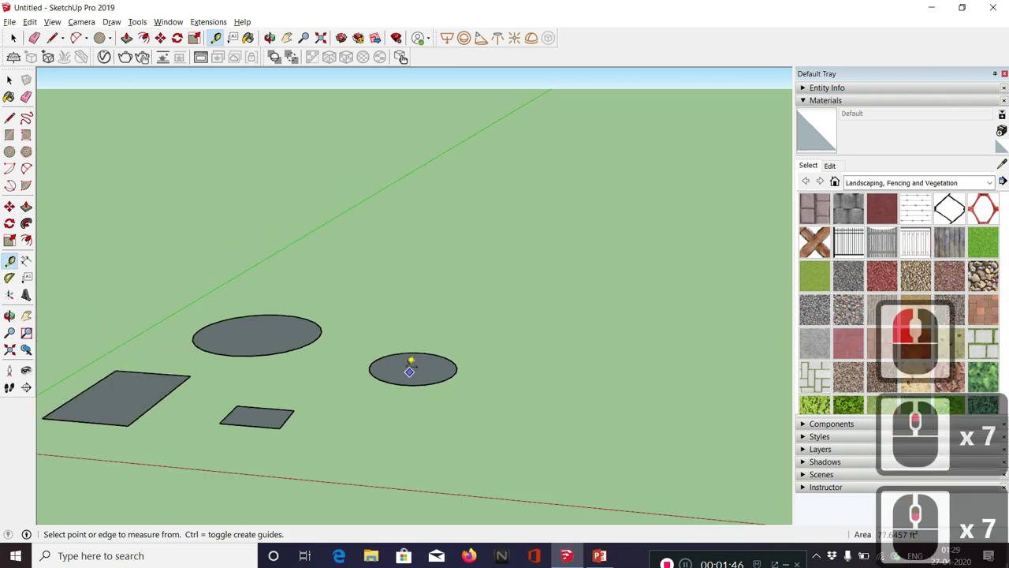
click(413, 351)
scroll(413, 351, up, 2)
scroll(413, 351, up, 5)
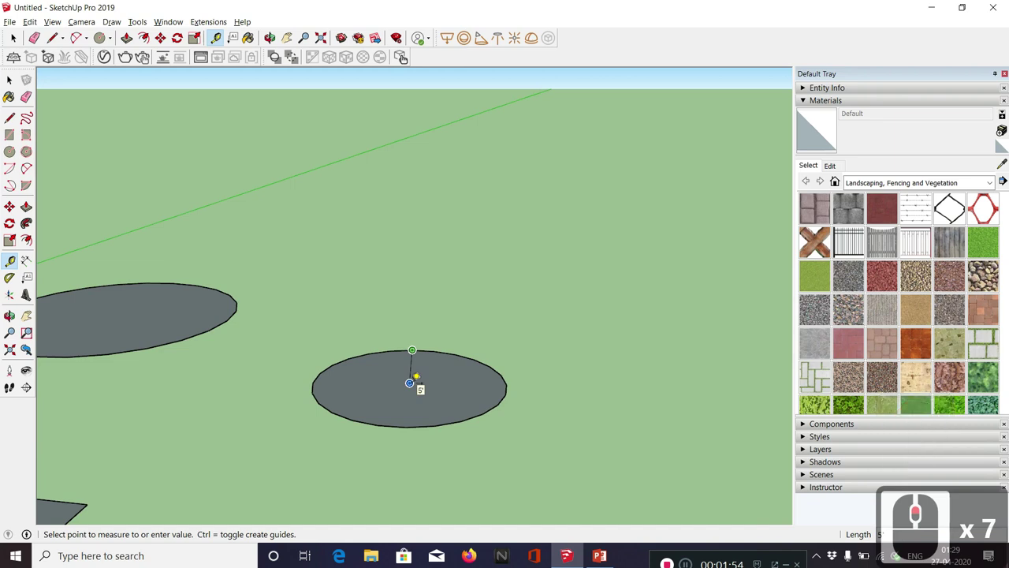
key(Escape)
scroll(285, 351, down, 6)
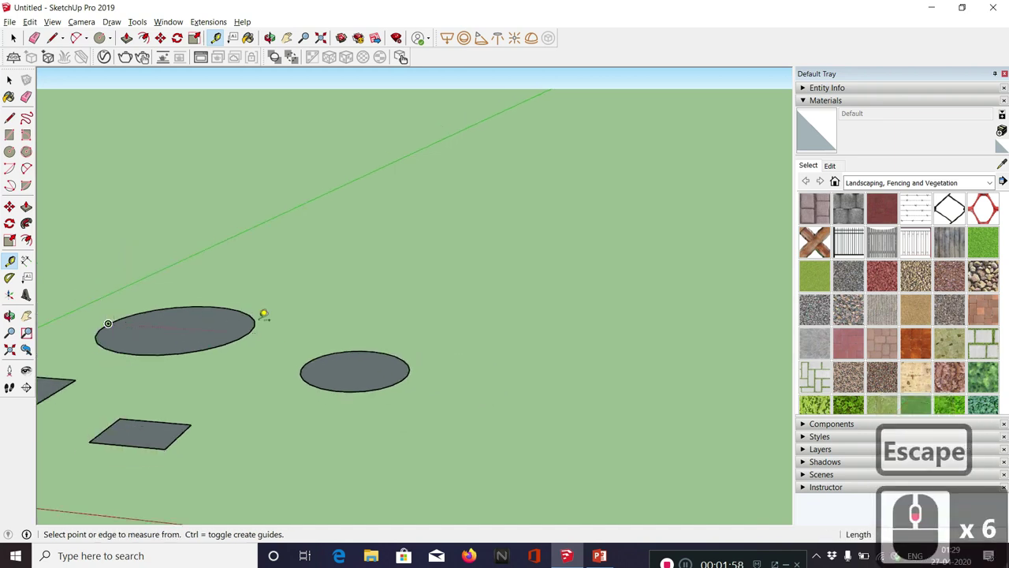
scroll(442, 359, down, 5)
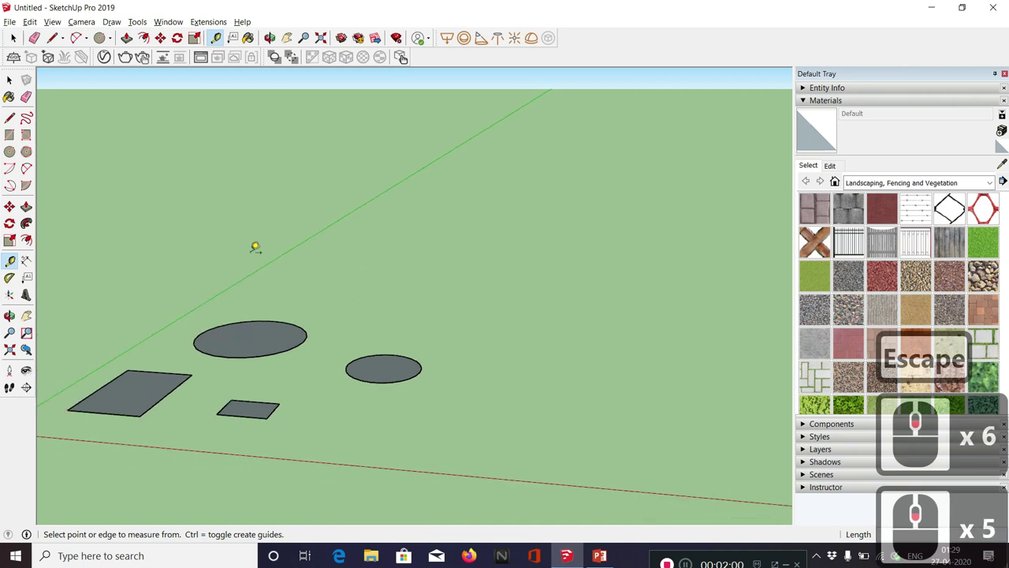
scroll(441, 363, down, 4)
scroll(440, 364, down, 2)
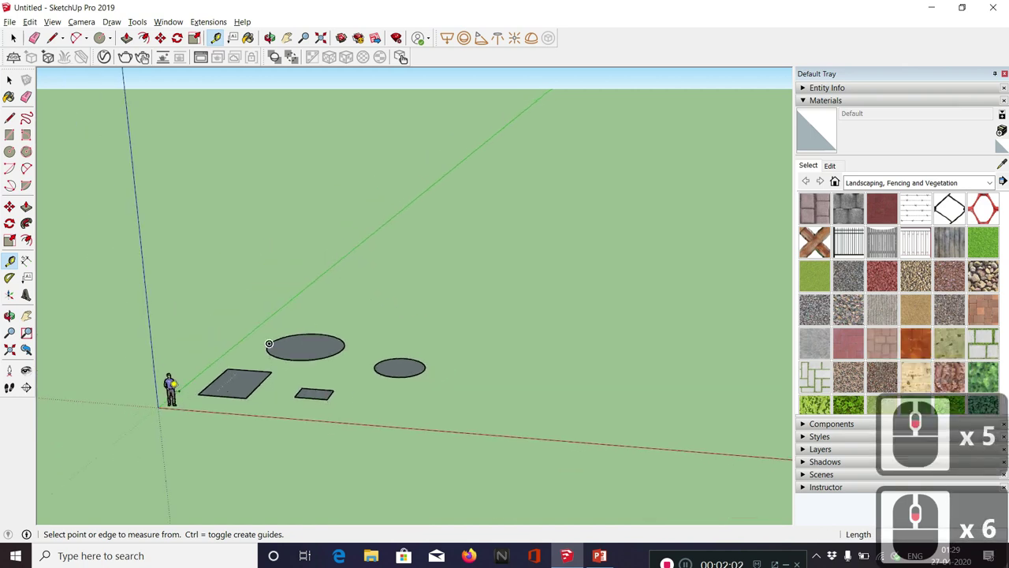
scroll(162, 333, up, 6)
scroll(351, 413, down, 4)
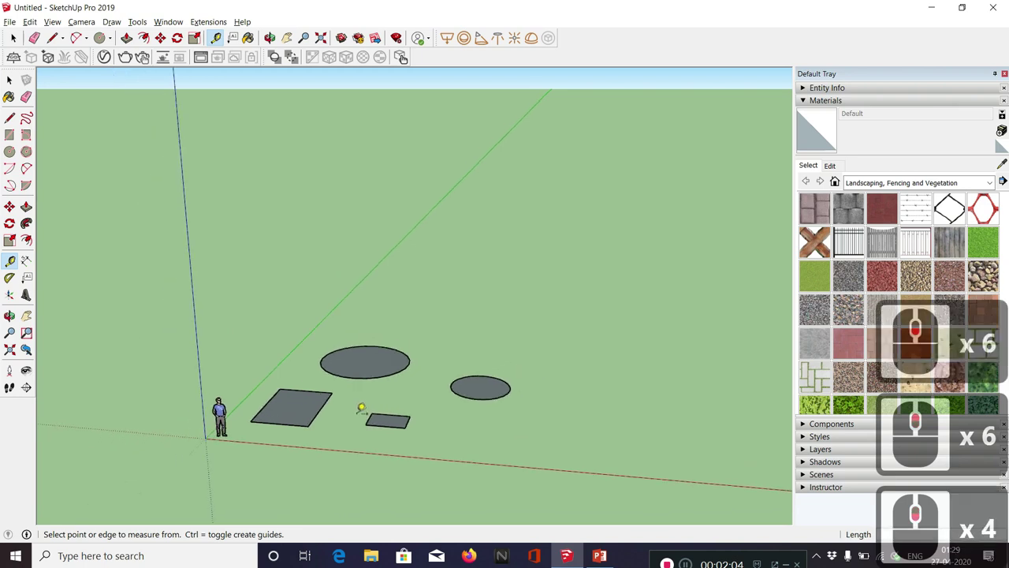
click(280, 386)
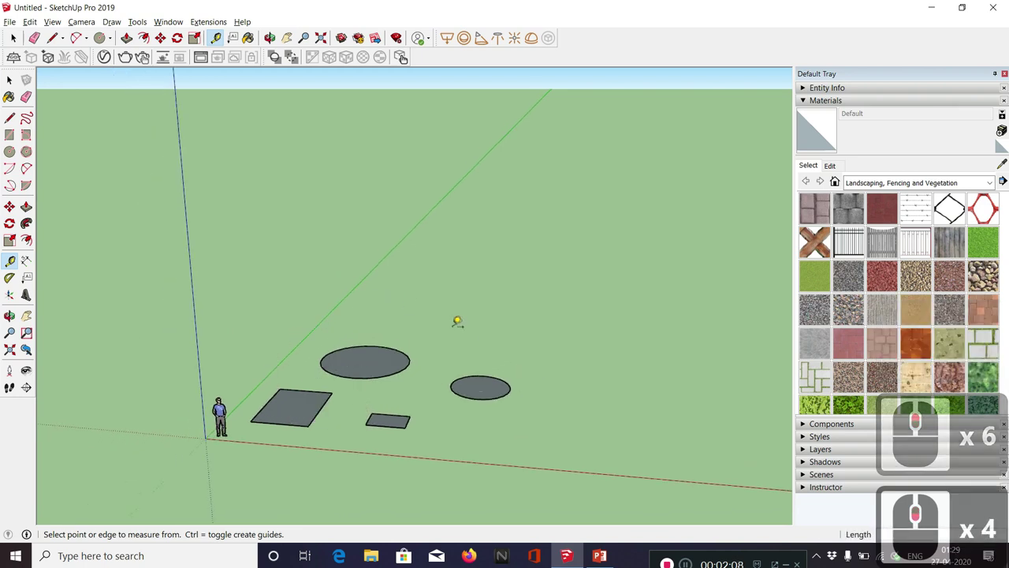